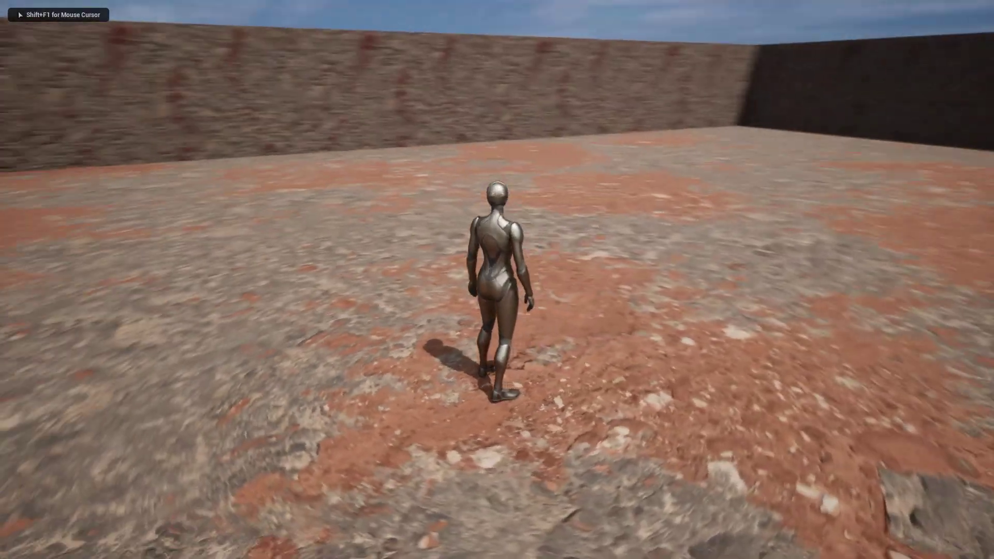
Step: Walk the character forward and back across the red rocky arena in the play test
key("w")
key("w")
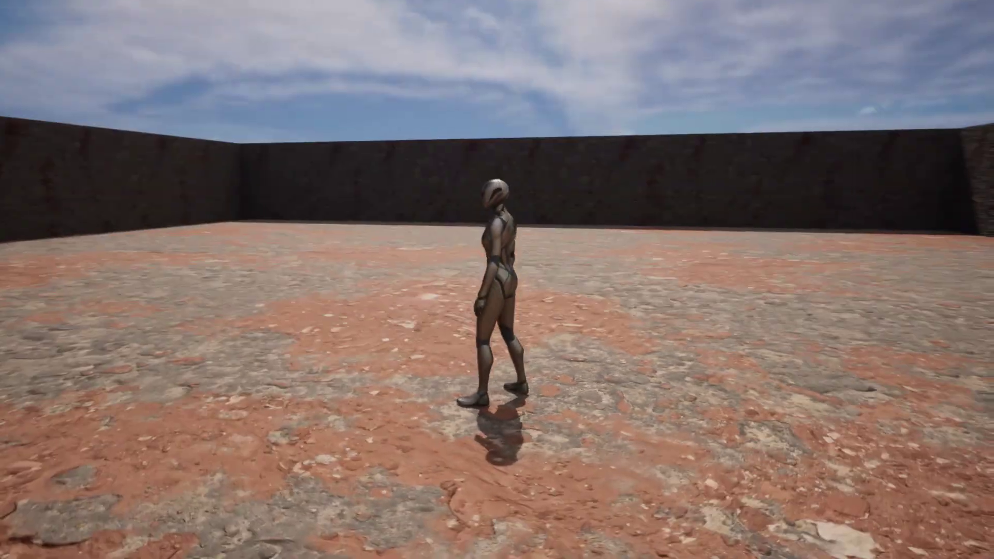
key("w")
key("w")
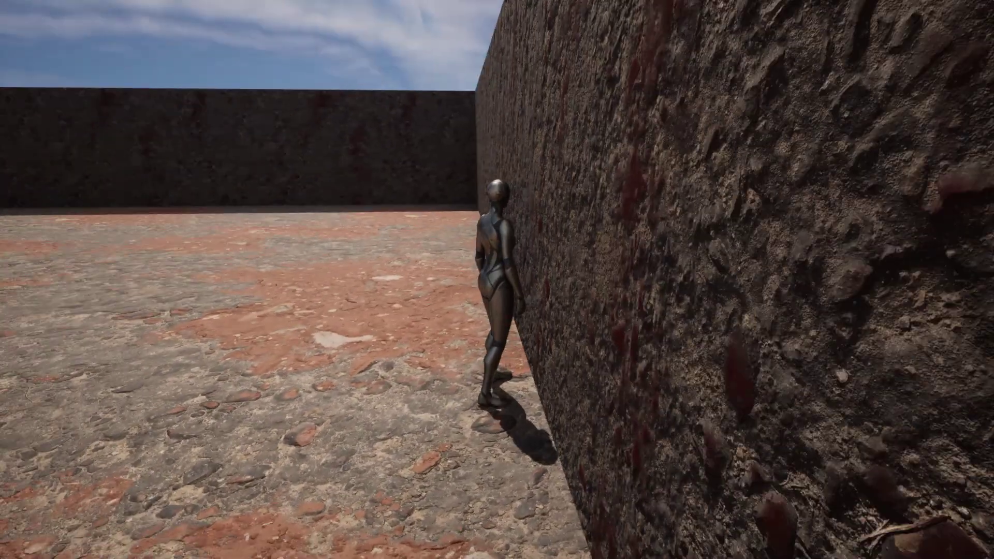
key("w")
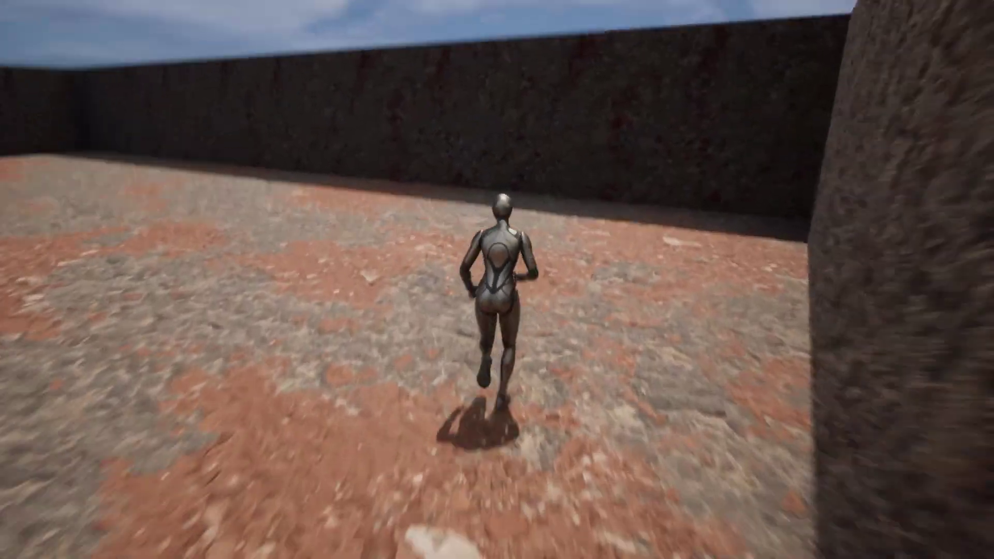
mouse_move(497, 280)
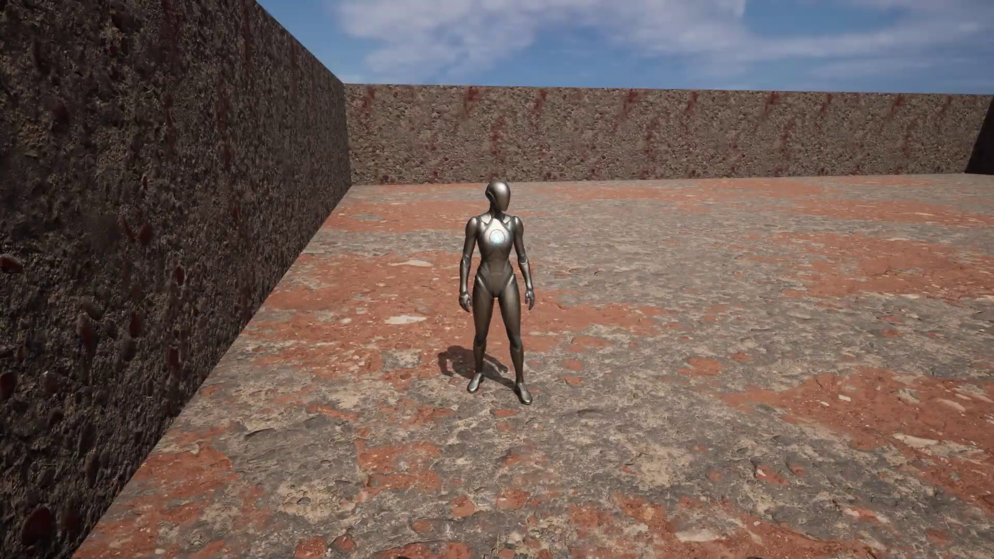
Step: Stop the play test and switch the editor from Select Mode to Modeling Mode
key("Escape")
left_click(98, 42)
left_click(101, 107)
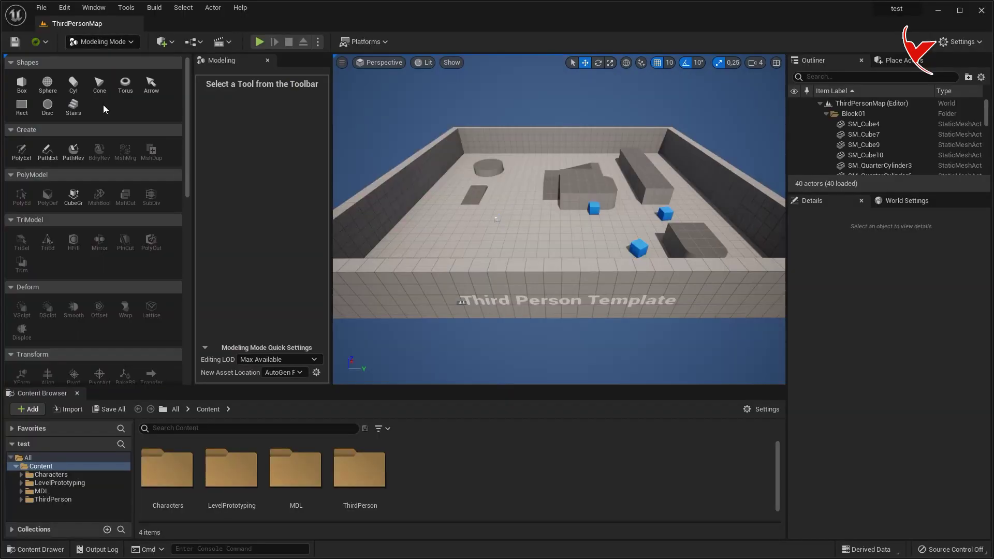
Step: Create a 5000 × 5000 rectangle over the level floor and lower it to Z 30
left_click(28, 109)
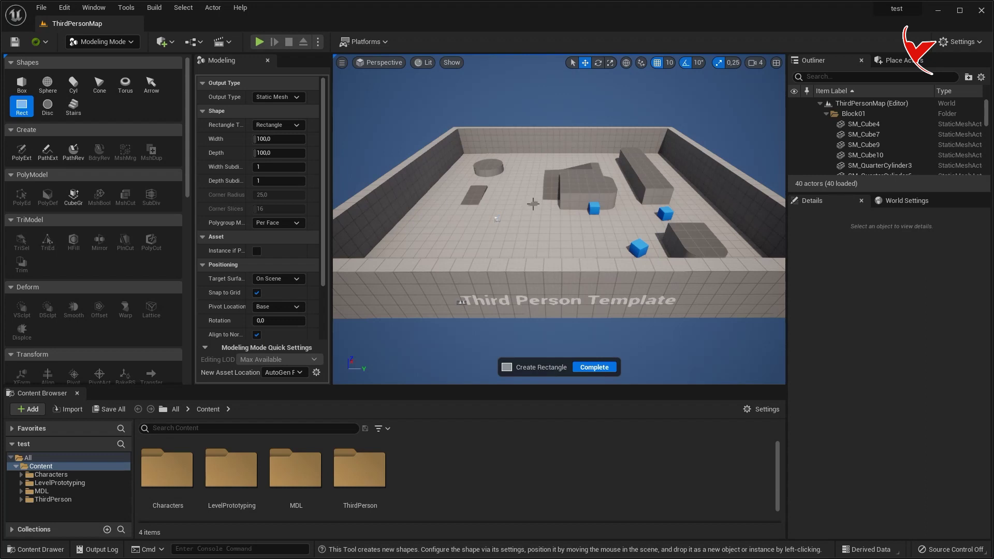
right_click_drag(532, 205, 533, 201)
left_click(280, 139)
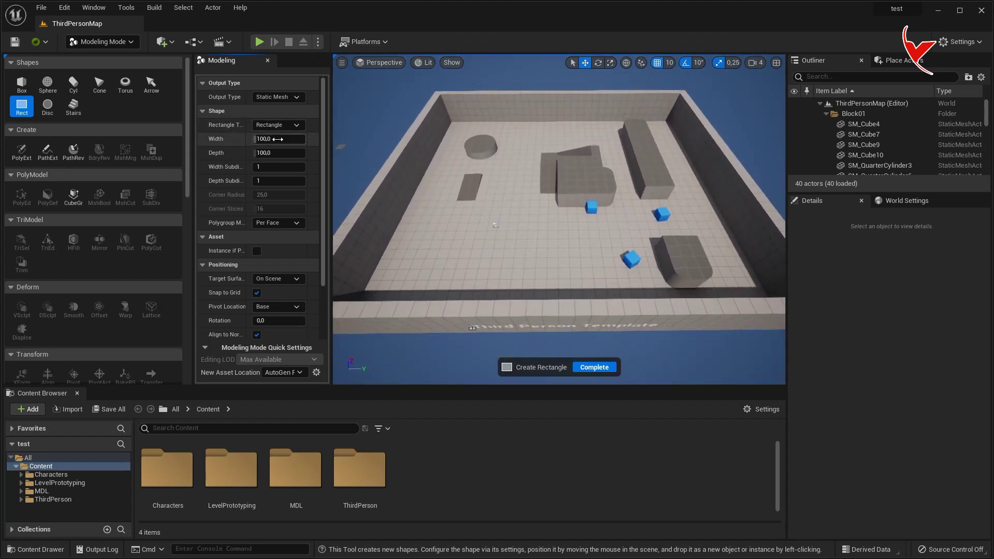
type("500")
key("Return")
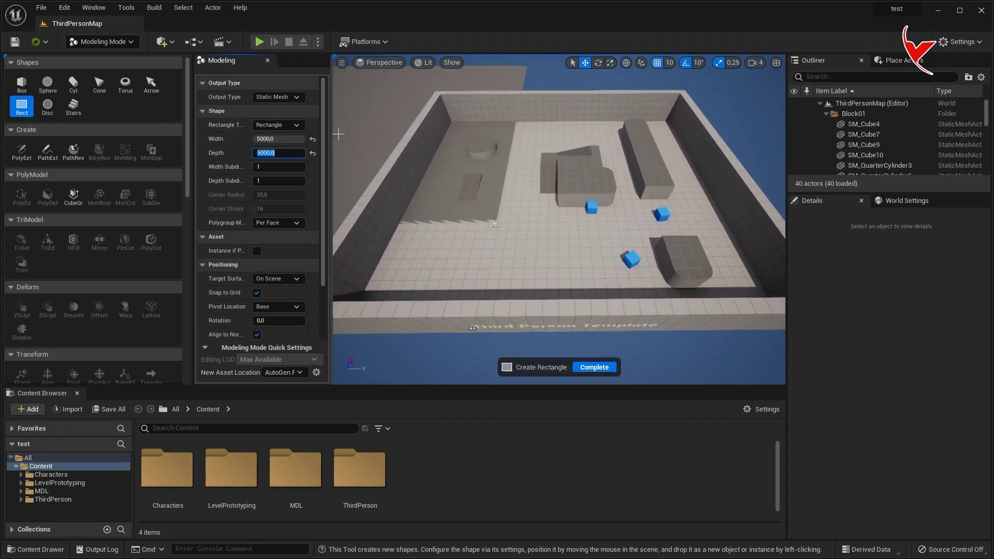
left_click(573, 184)
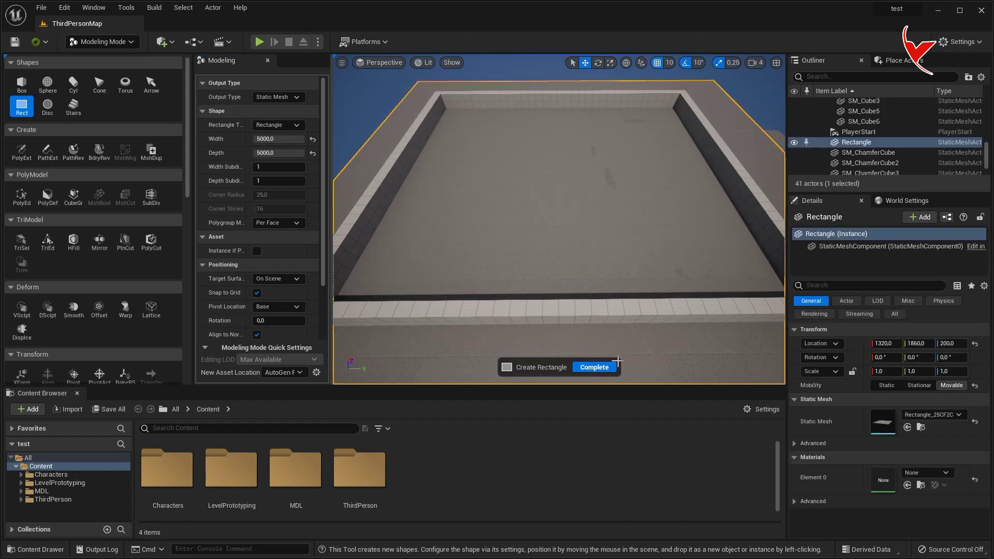
left_click(604, 367)
left_click_drag(577, 162, 572, 176)
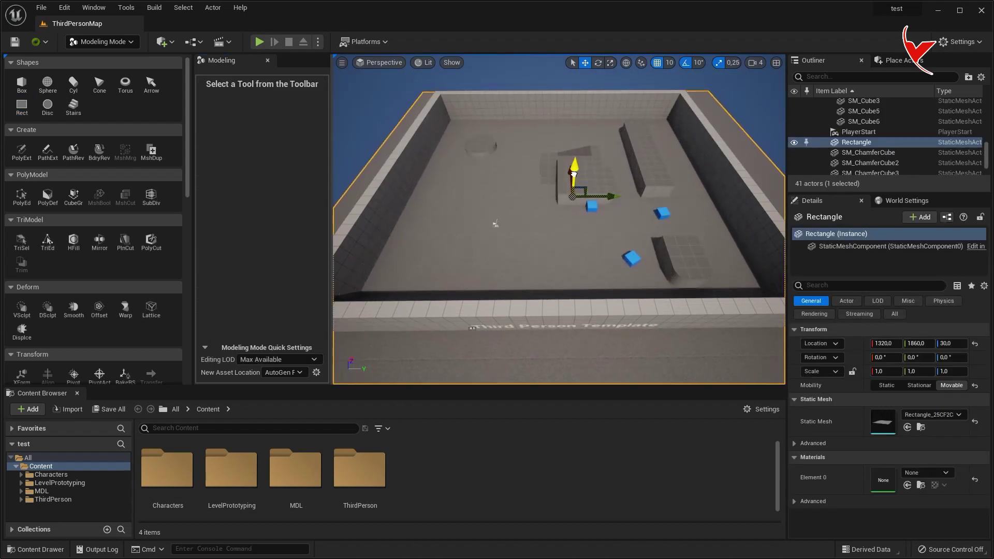
Step: Remesh the rectangle floor with a 6000 target triangle count, accept it, then leave Modeling Mode
scroll(120, 276, "down", 2)
scroll(103, 269, "down", 2)
scroll(86, 266, "down", 2)
left_click(56, 265)
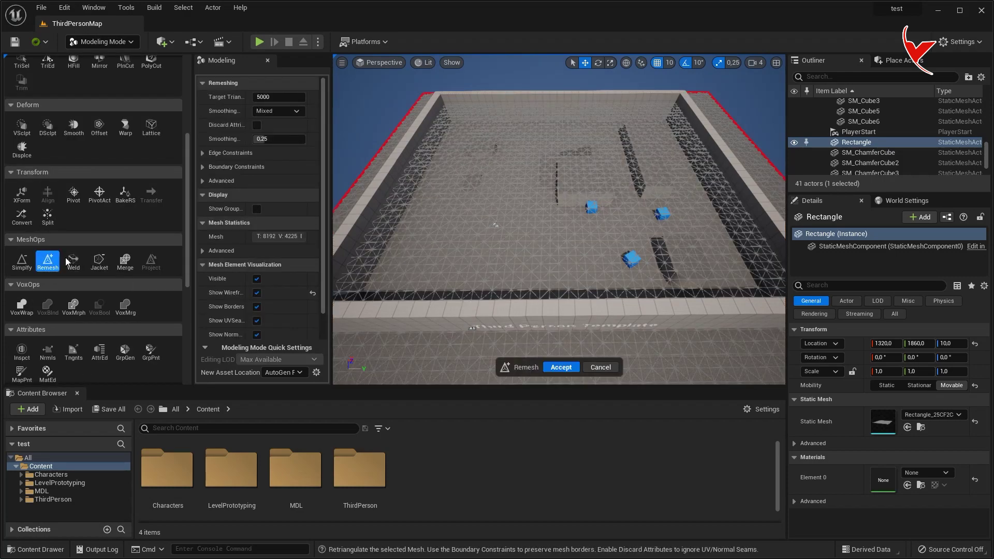
right_click_drag(533, 161, 534, 114)
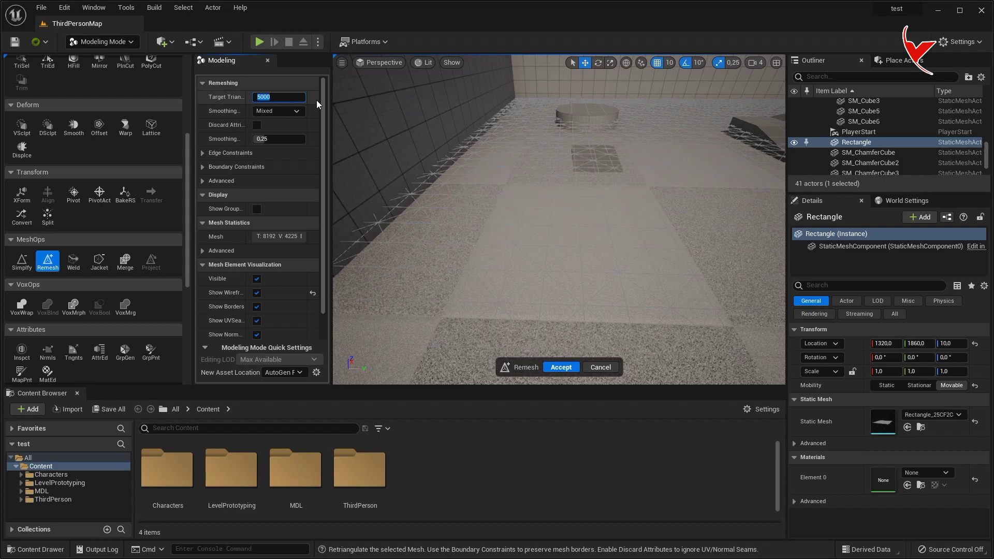
type("6000")
key("Return")
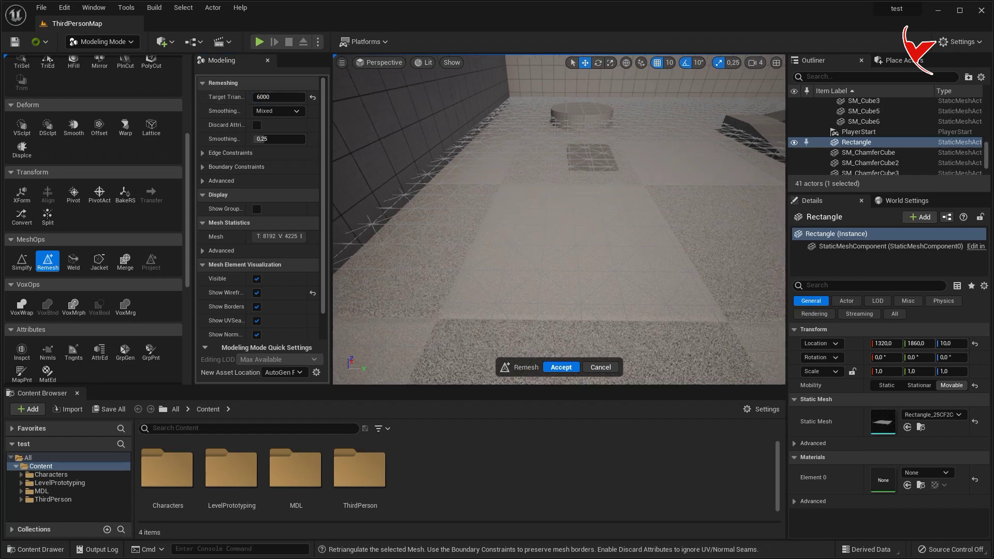
right_click_drag(518, 181, 518, 311)
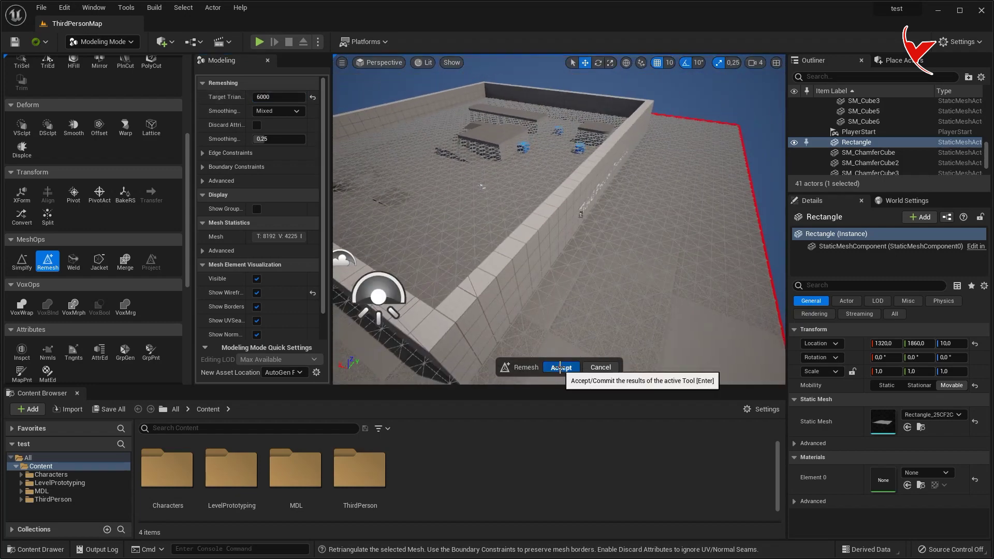
left_click(559, 367)
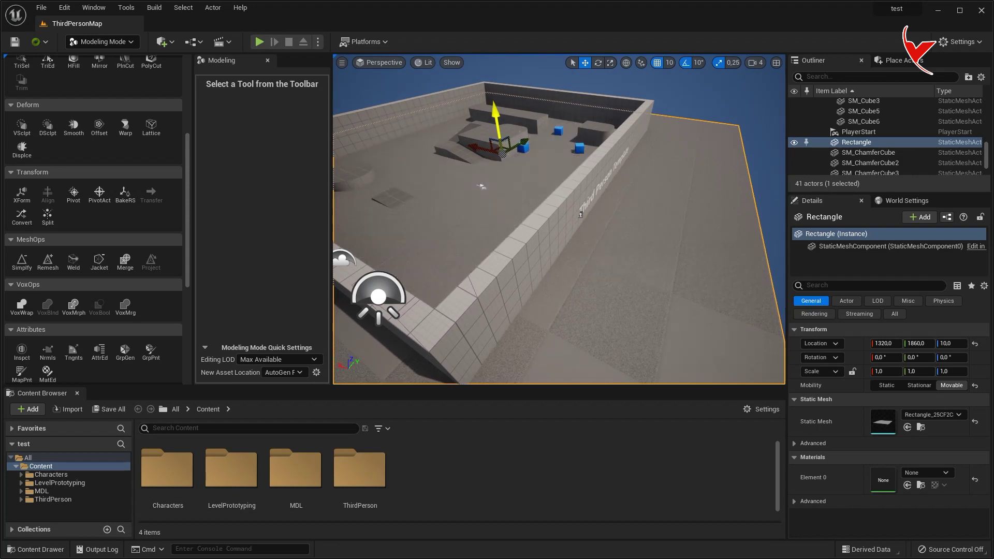
right_click_drag(518, 311, 517, 311)
key("shift+1")
Step: Add the Damaged Road surface from Quixel Bridge Favorites to the project
left_click(155, 42)
left_click(182, 76)
left_click(80, 256)
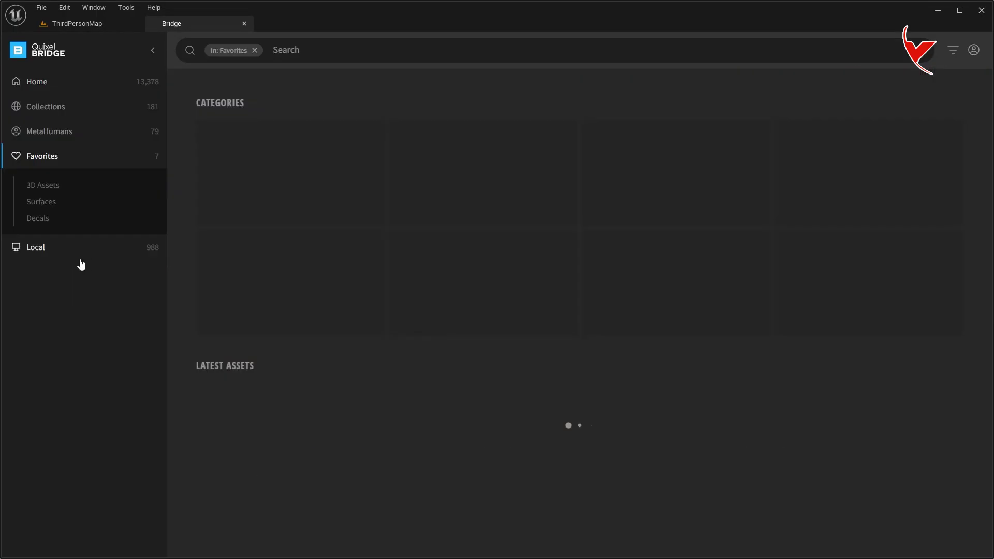
left_click(633, 338)
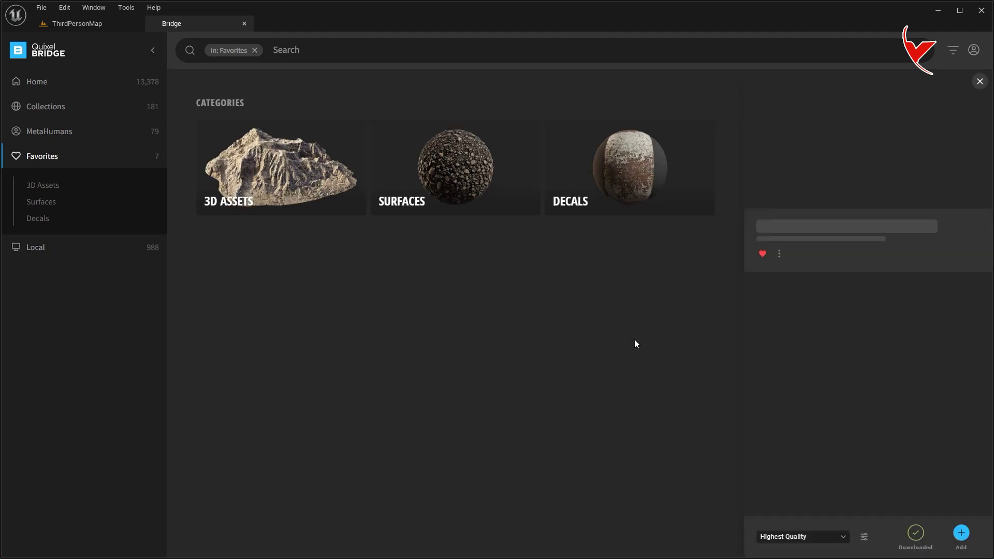
left_click(964, 539)
Step: Check the imported assets and bring up the Megascans export settings window
left_click(191, 25)
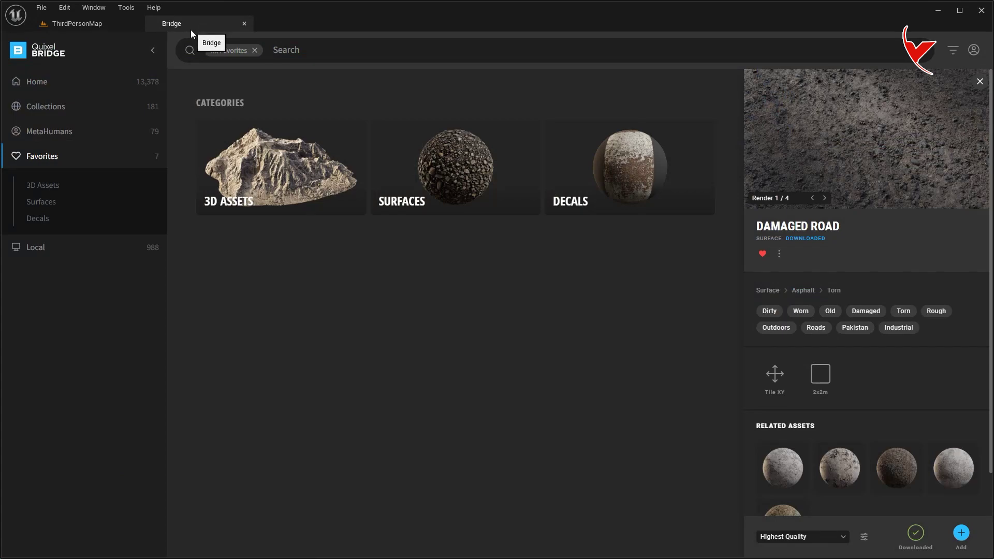
left_click(41, 202)
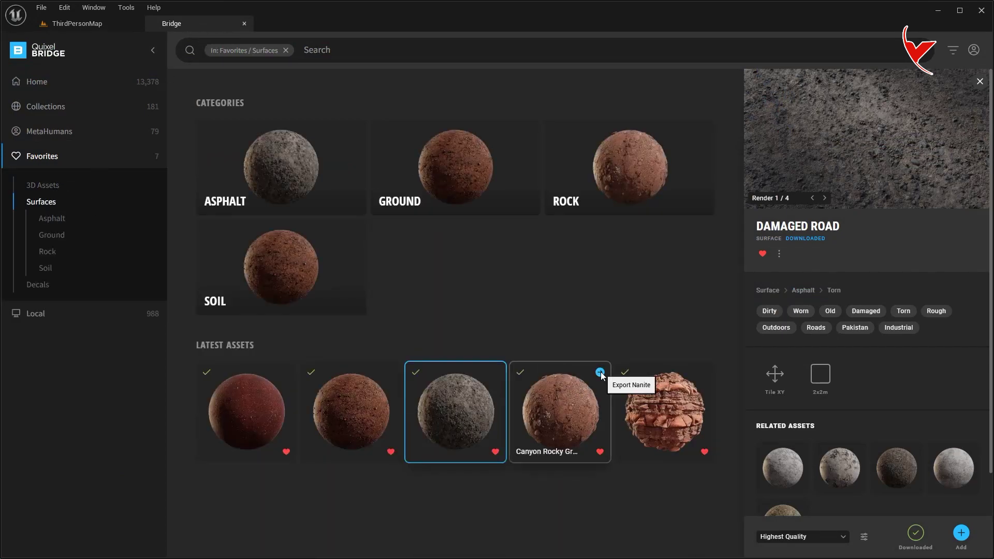
left_click(600, 373)
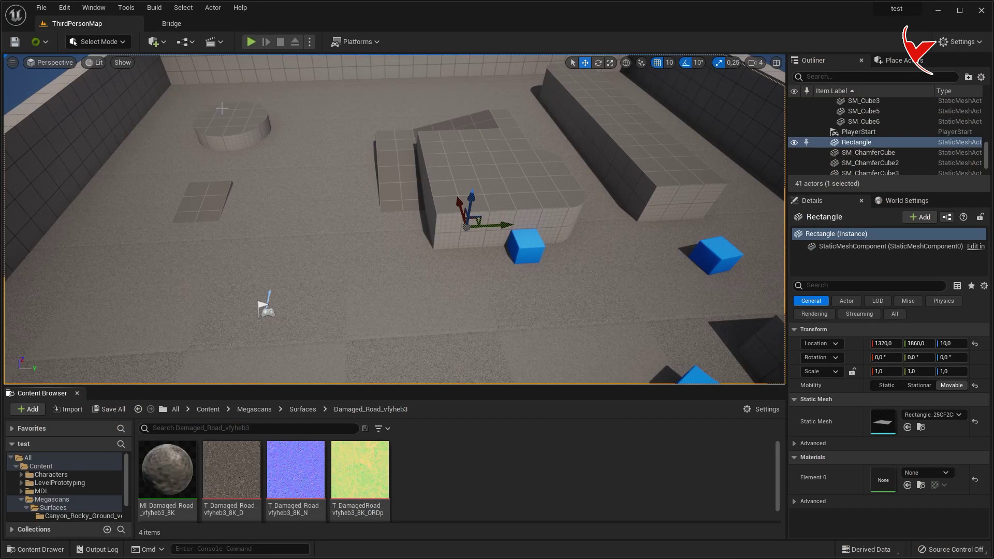
left_click(220, 25)
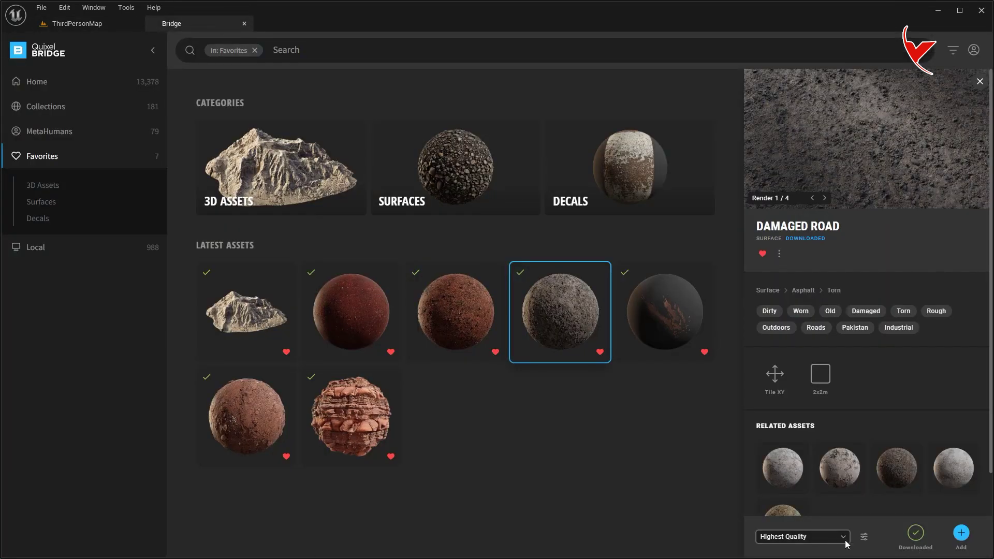
left_click(864, 538)
mouse_move(483, 113)
left_mouse_down()
mouse_move(655, 251)
mouse_move(816, 214)
left_mouse_up()
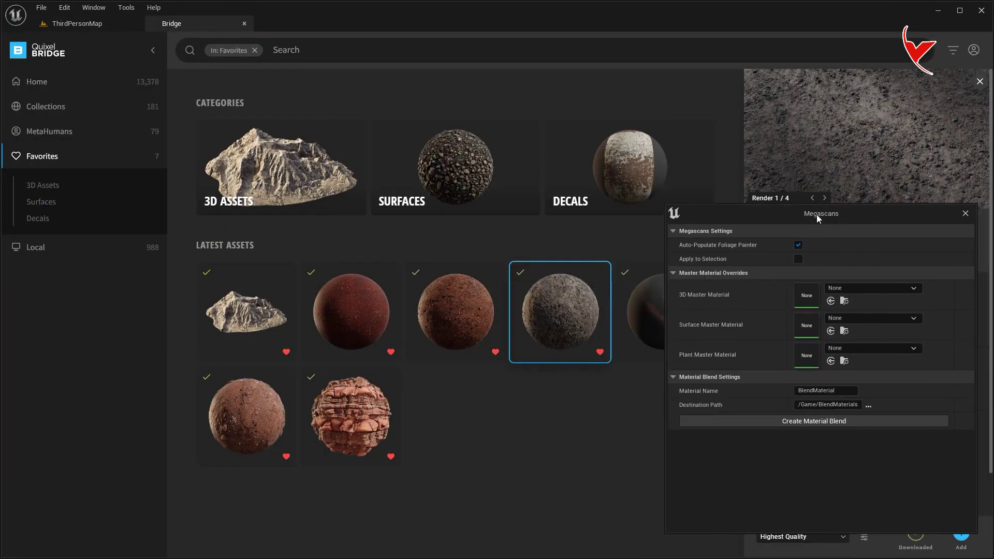
Step: Create a blend material from the Damaged Road and Canyon Rocky Ground material instances
left_click(245, 23)
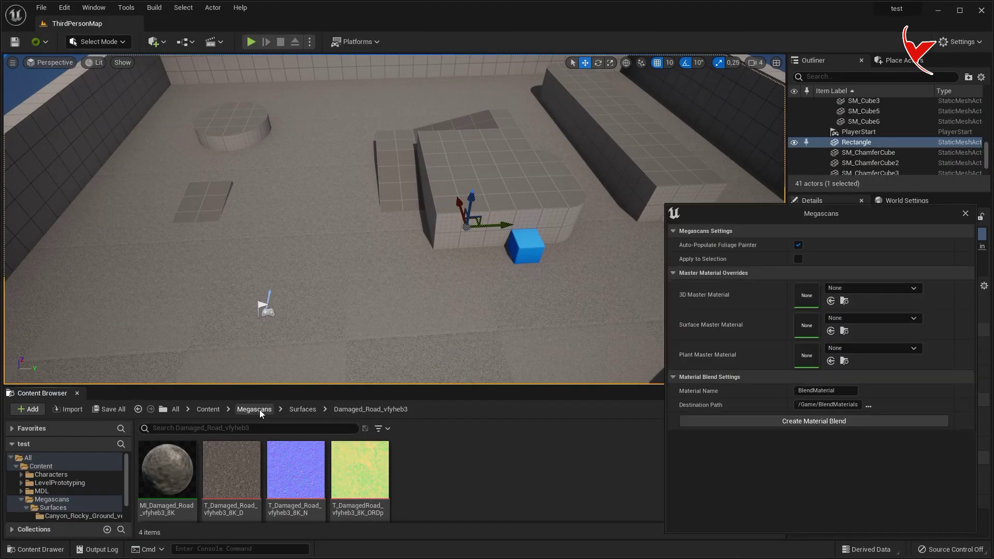
left_click(259, 409)
left_click(387, 429)
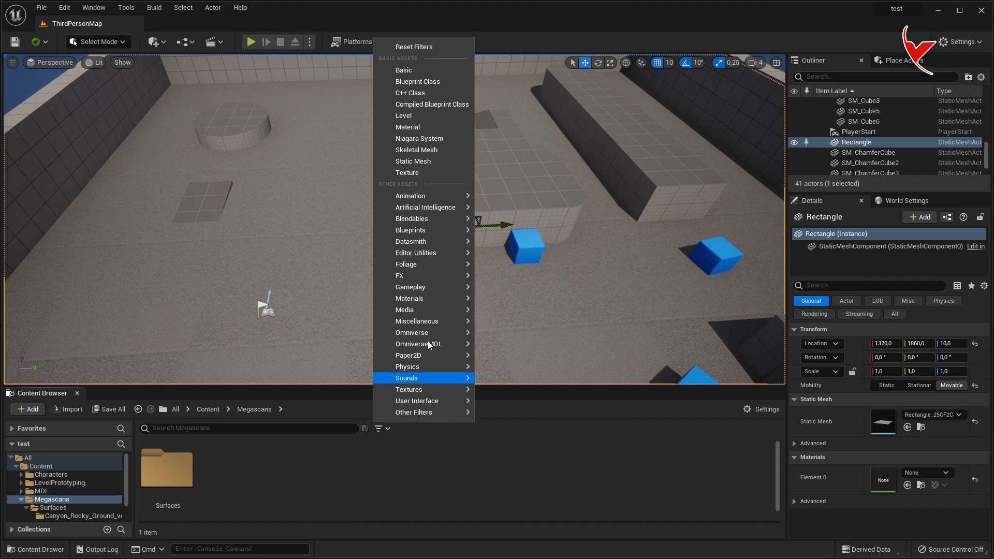
mouse_move(429, 299)
left_click(508, 326)
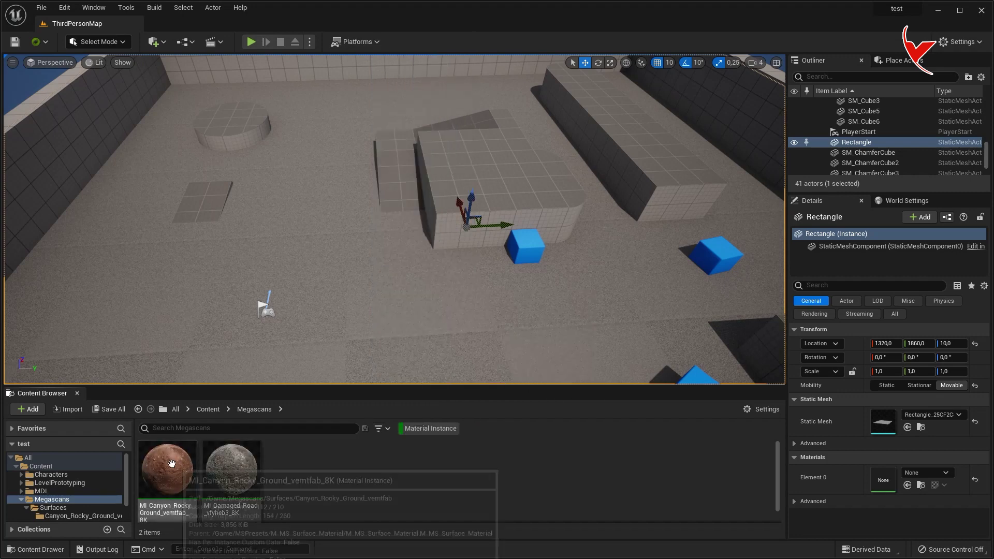
key("ctrl+a")
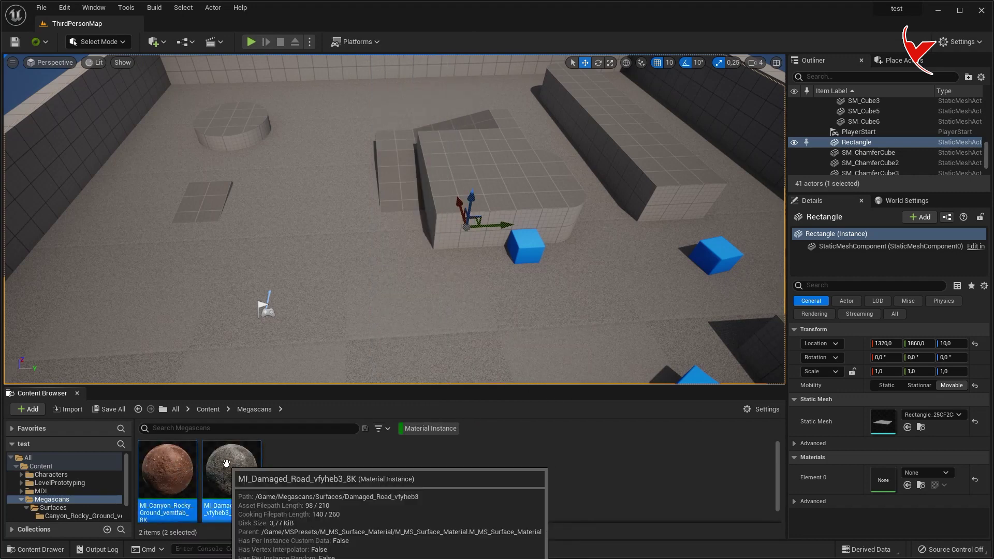
left_click(218, 456)
left_click(167, 469, "ctrl")
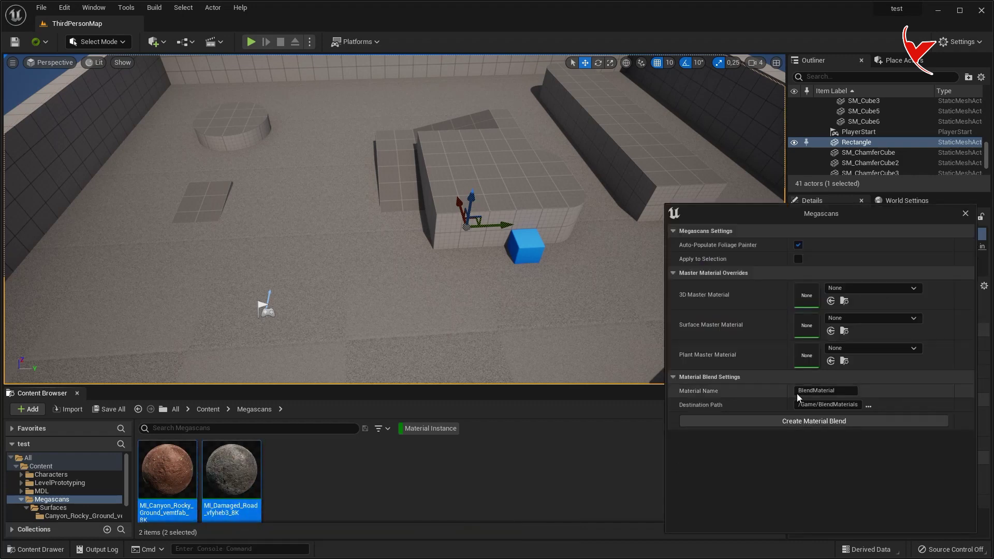
left_click(825, 420)
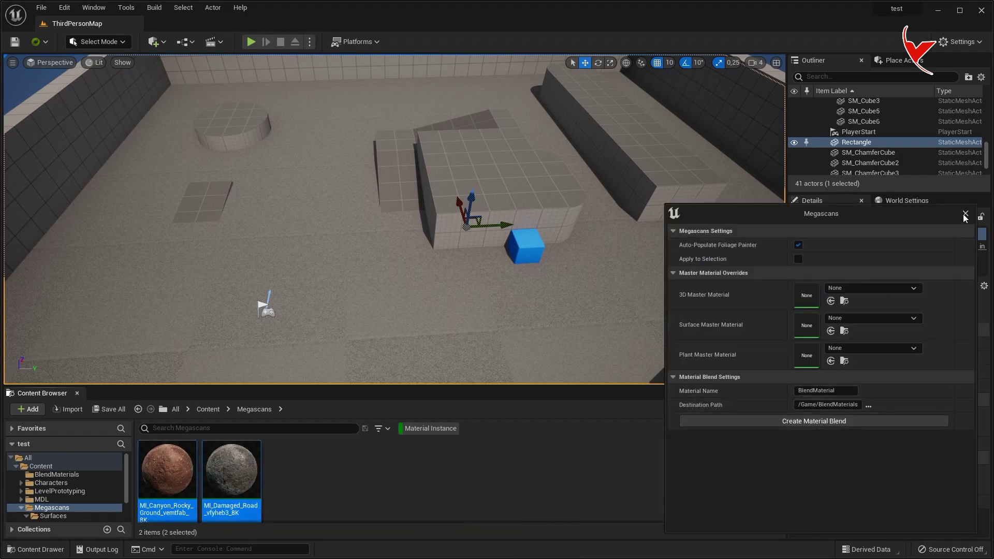
Step: Assign BlendMaterial to the floor's Element 0 slot and open it in the material instance editor
left_click(965, 214)
left_click(57, 474)
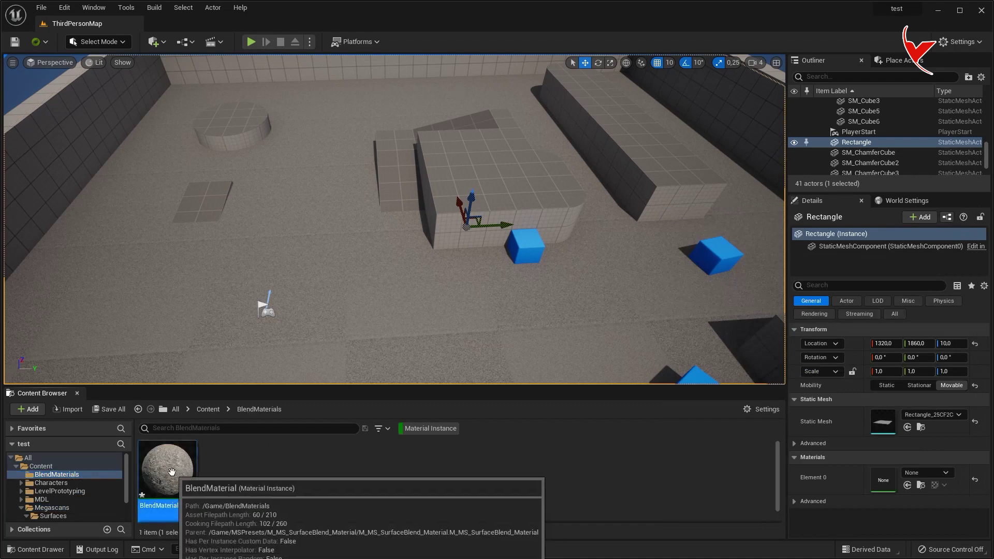
left_click(908, 486)
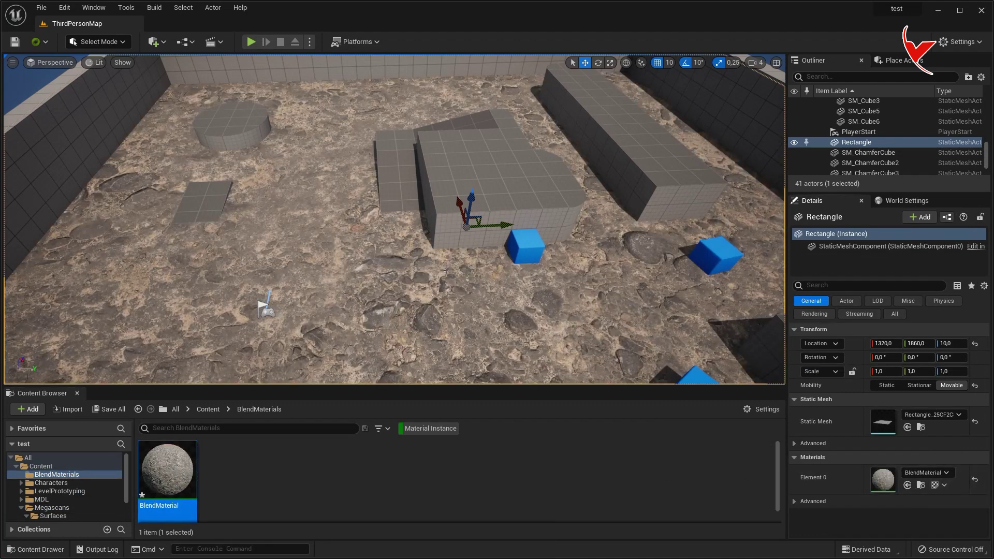
double_click(170, 467)
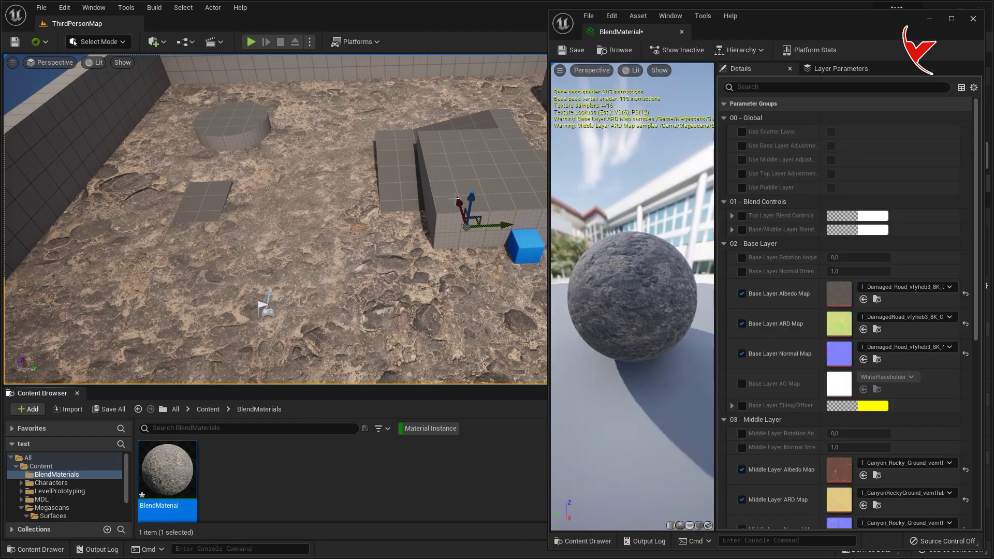
Step: Filter Details by 'tili', enable base layer tiling, and play-test tiling values of 10 and then 3
type("tili")
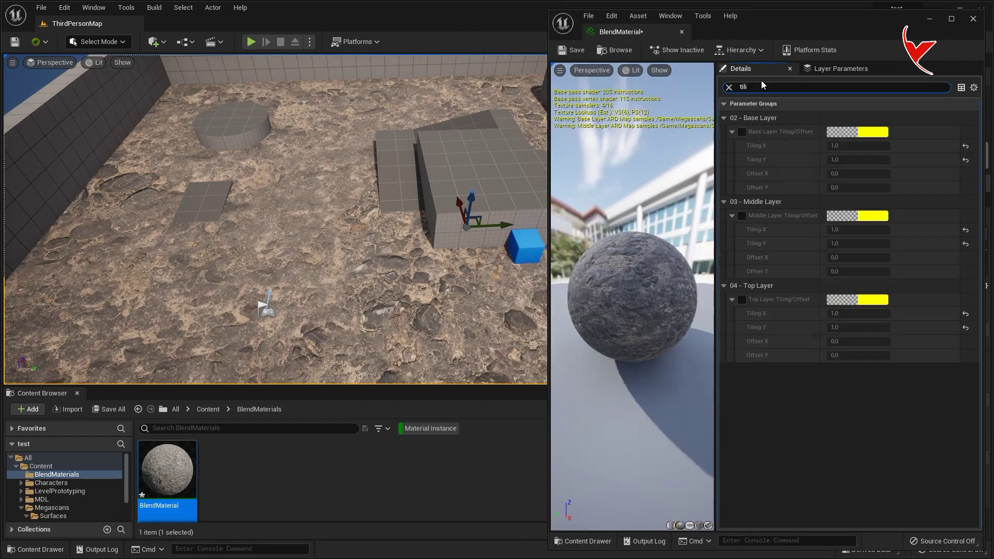
left_click(742, 132)
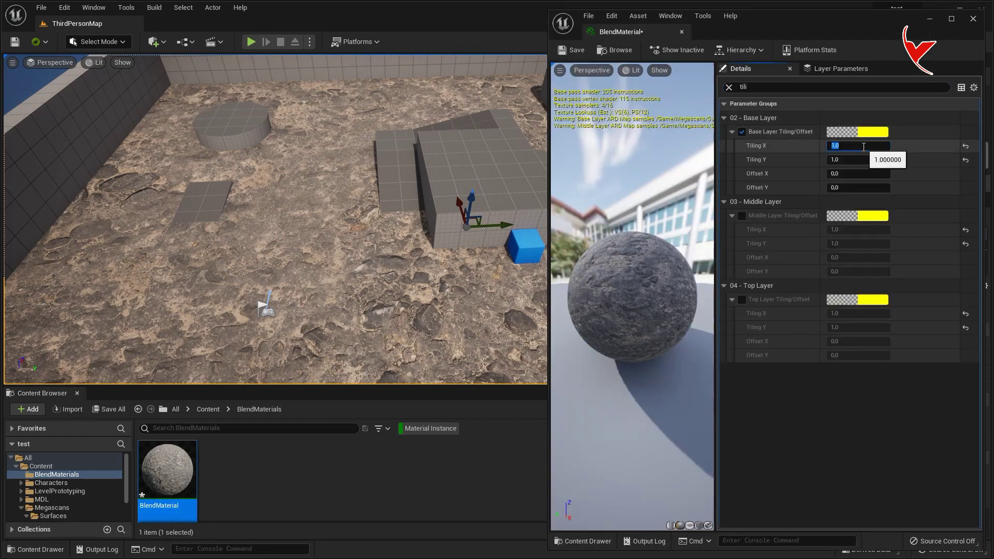
left_click(859, 146)
type("10")
key("Tab")
type("10")
key("Return")
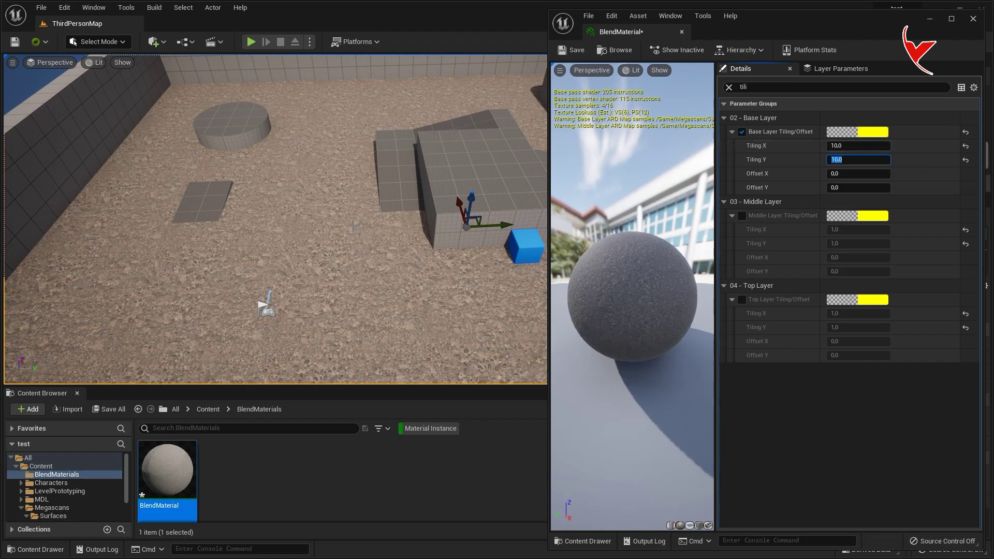
right_click_drag(274, 217, 280, 228)
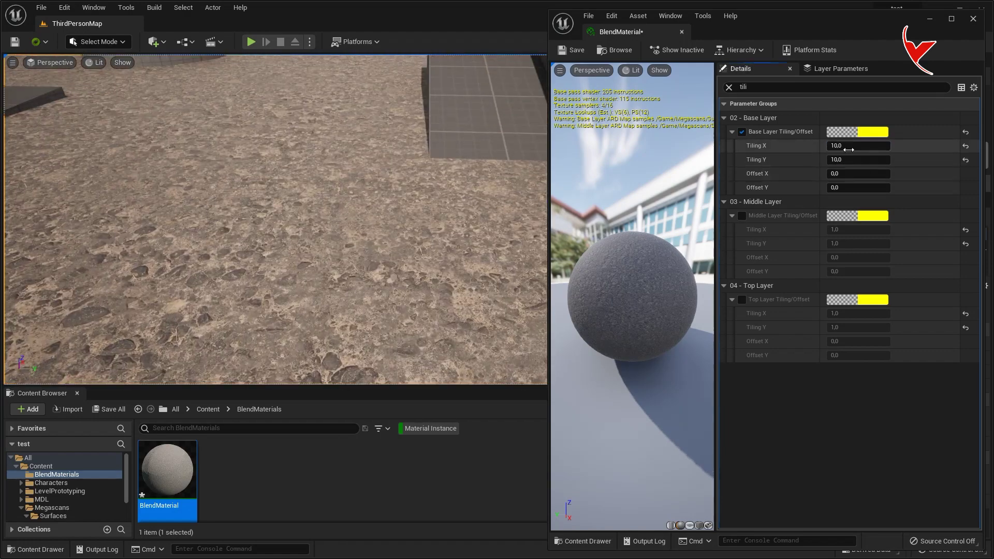
type("3")
key("Tab")
type("3")
key("Return")
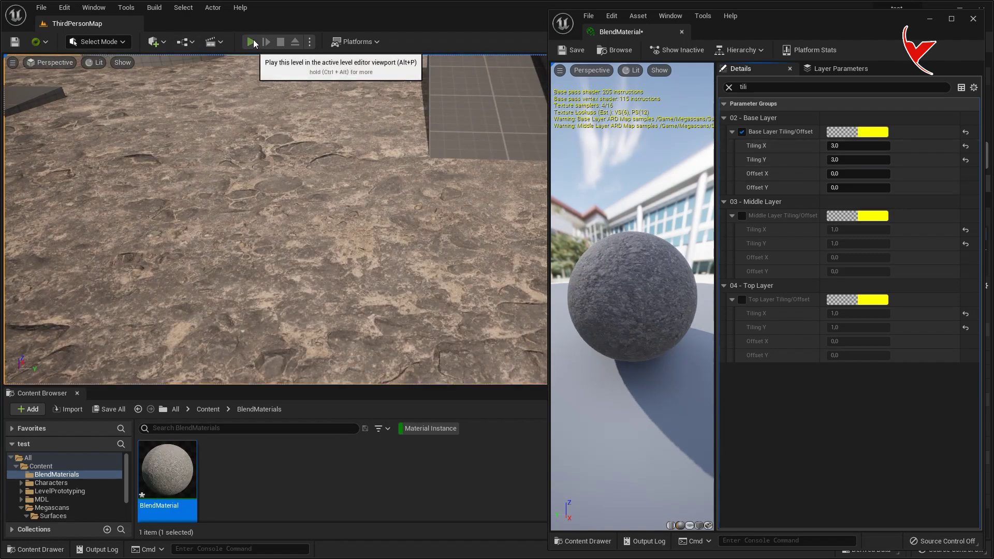
left_click(251, 42)
key("Escape")
Step: Set the base layer tiling to 5 in X and Y and play-test the floor
left_click(854, 142)
key("Tab")
type("5")
key("Return")
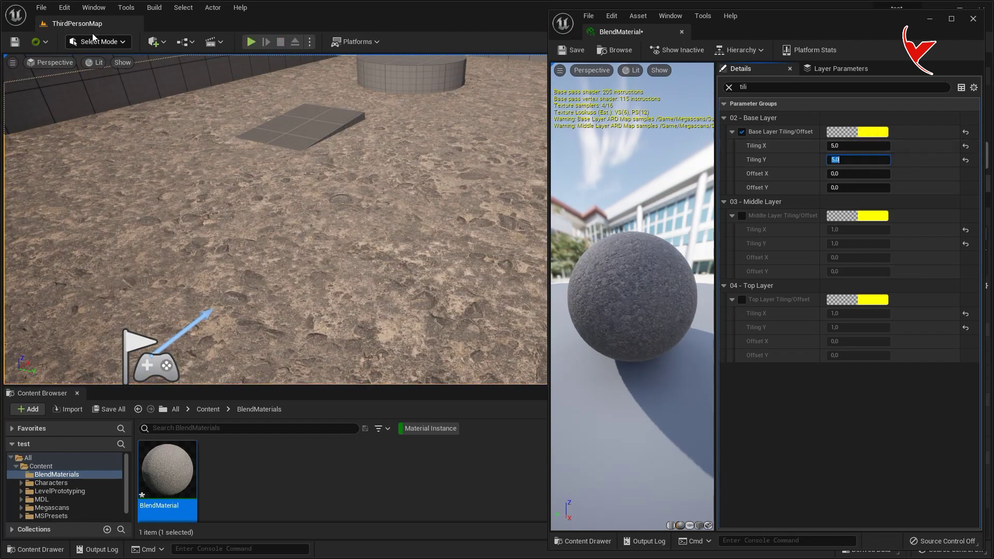
left_click(248, 44)
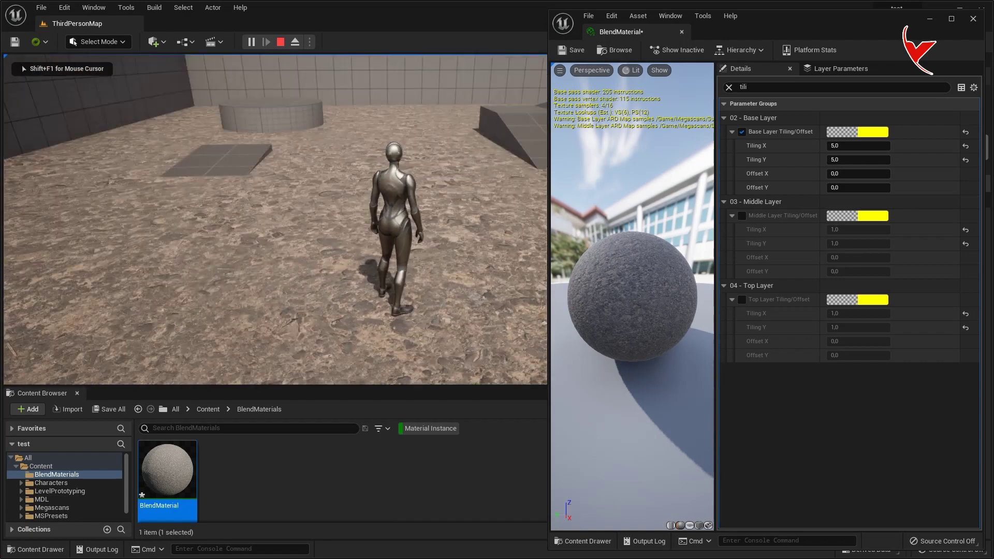
key("Escape")
Step: Enable the middle layer tiling override at 5.0 and clear the parameter filter
left_click(742, 215)
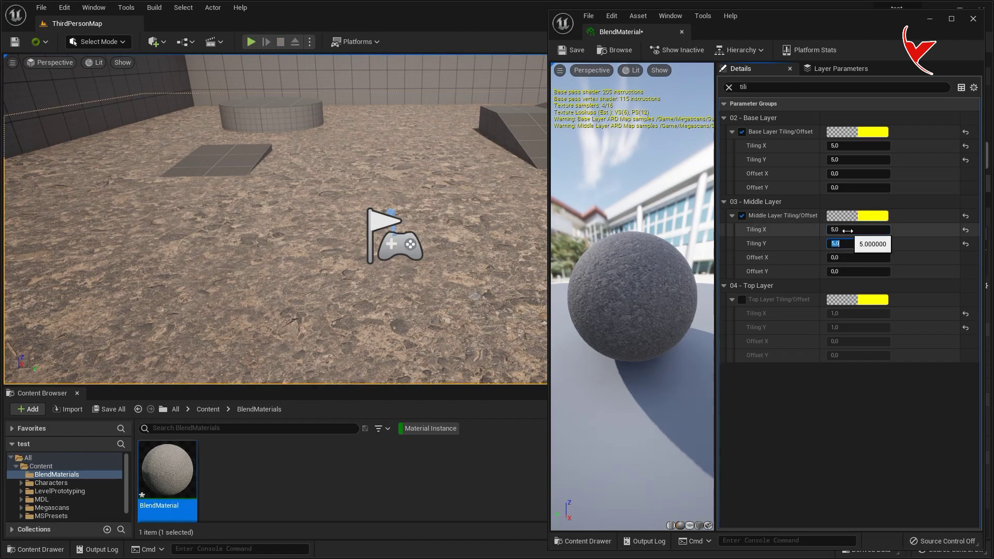
left_click(729, 87)
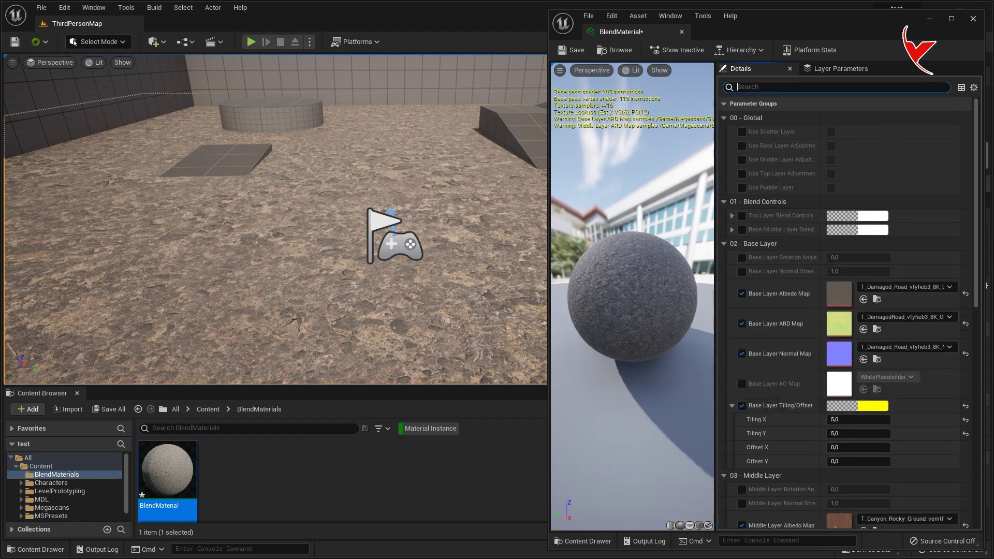
left_click(104, 41)
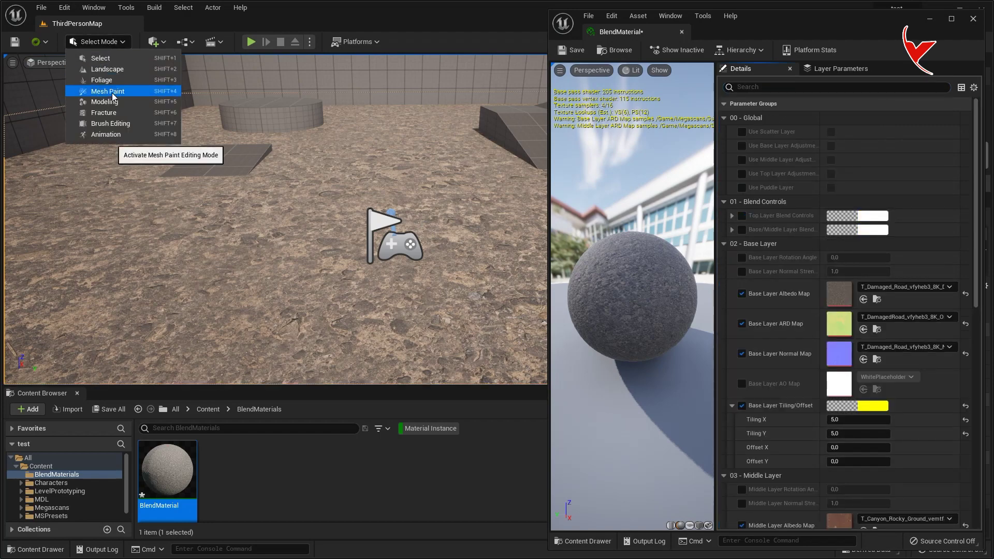
Step: Switch to Mesh Paint mode, limit painting to the Red channel, and swap the paint and erase colours
left_click(116, 96)
right_click_drag(362, 233, 394, 232)
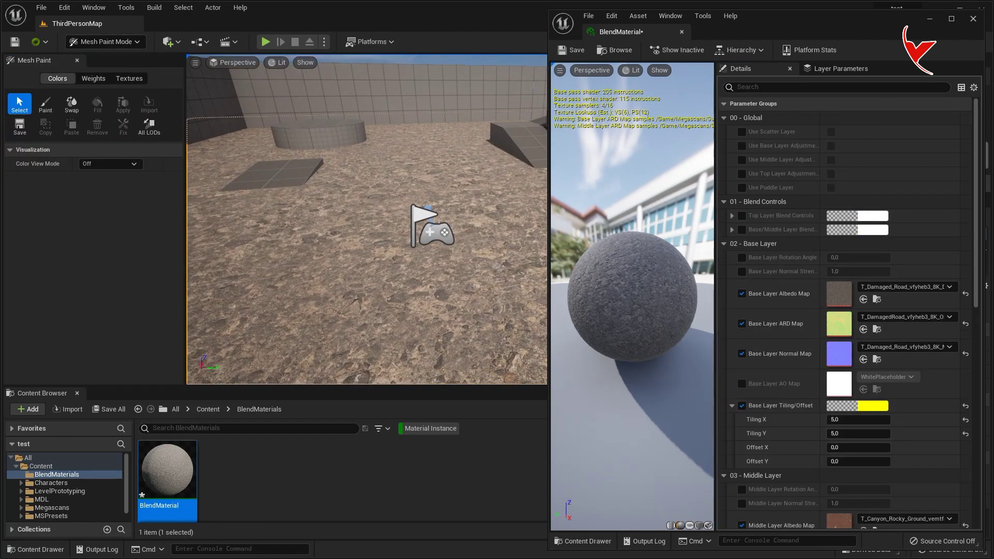
left_click(930, 23)
left_click(45, 103)
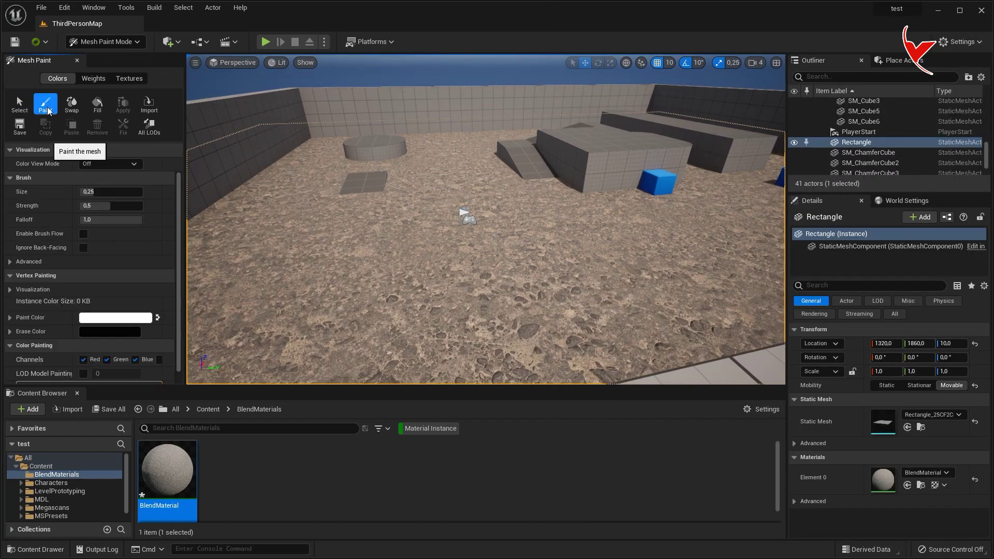
scroll(88, 290, "down", 1)
left_click(135, 333)
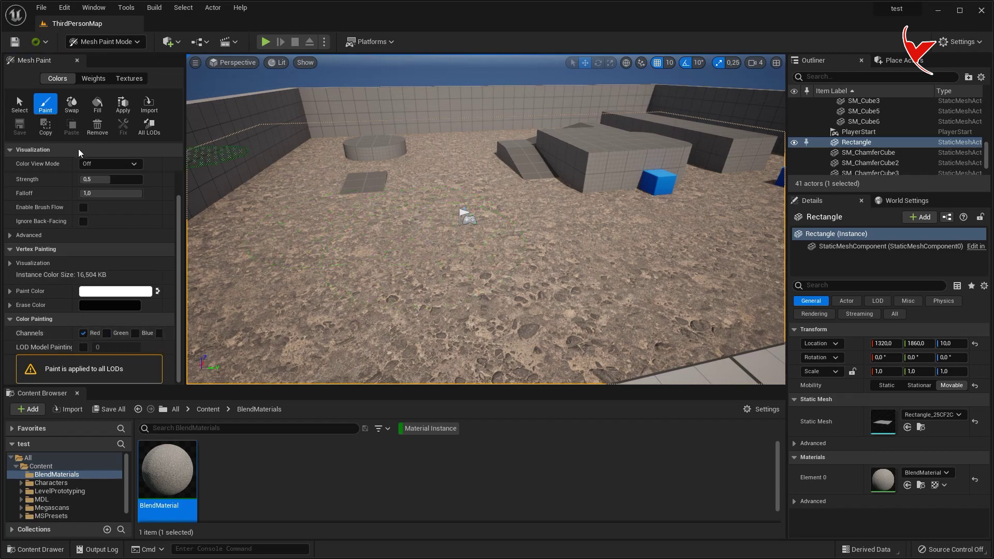
left_click(71, 104)
Step: Paint and erase a test patch, then lower brush strength and paint red patches on the floor
left_click_drag(407, 254, 331, 243)
left_click(71, 104)
mouse_move(378, 269)
left_mouse_down()
mouse_move(336, 306)
mouse_move(377, 233)
left_mouse_up()
left_click(72, 104)
right_click_drag(464, 213, 394, 249)
left_click_drag(110, 179, 90, 179)
left_click(494, 147)
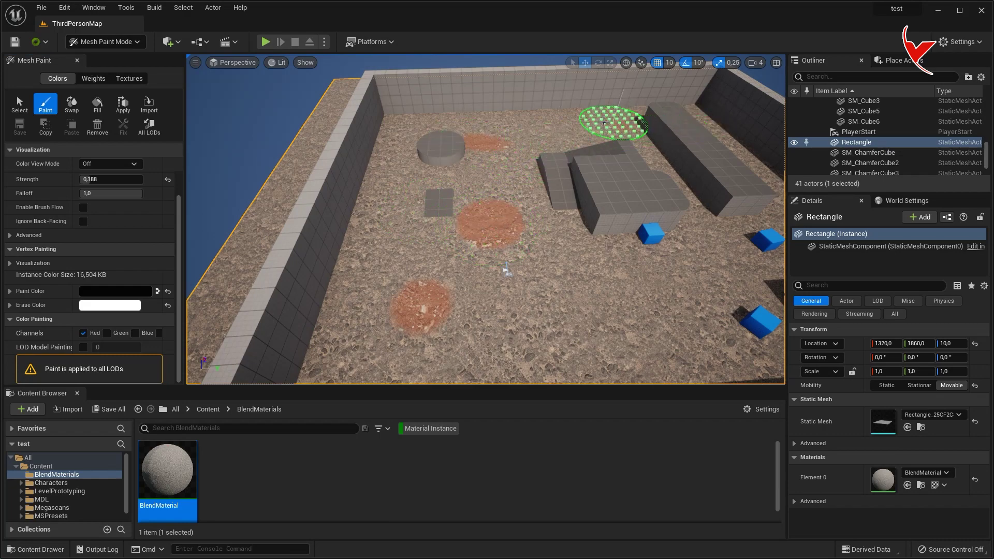
Step: Adjust the view and reopen BlendMaterial for editing
scroll(599, 177, "up", 1)
scroll(621, 218, "up", 1)
scroll(517, 218, "up", 1)
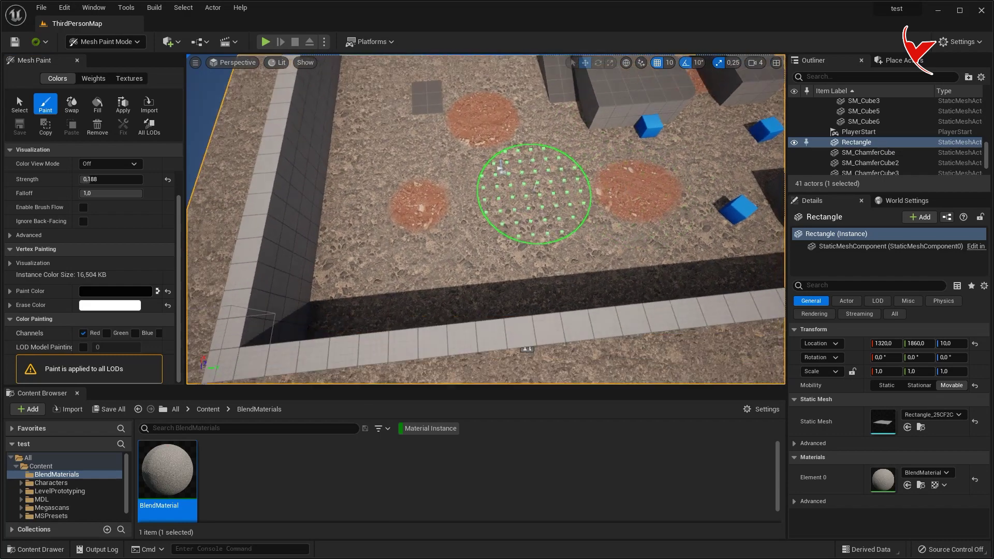
scroll(519, 264, "up", 1)
scroll(601, 214, "down", 2)
scroll(666, 151, "down", 2)
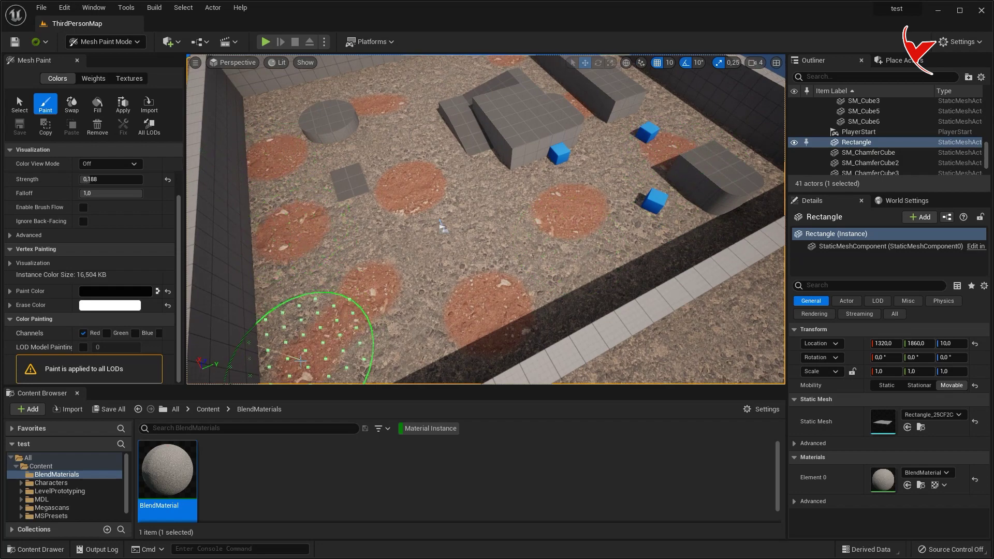
scroll(482, 217, "down", 2)
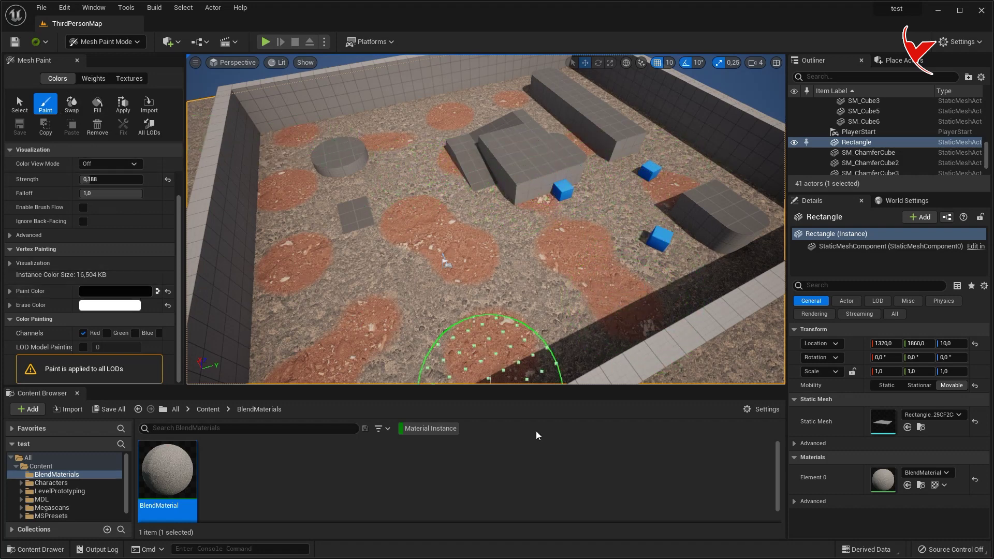
double_click(167, 468)
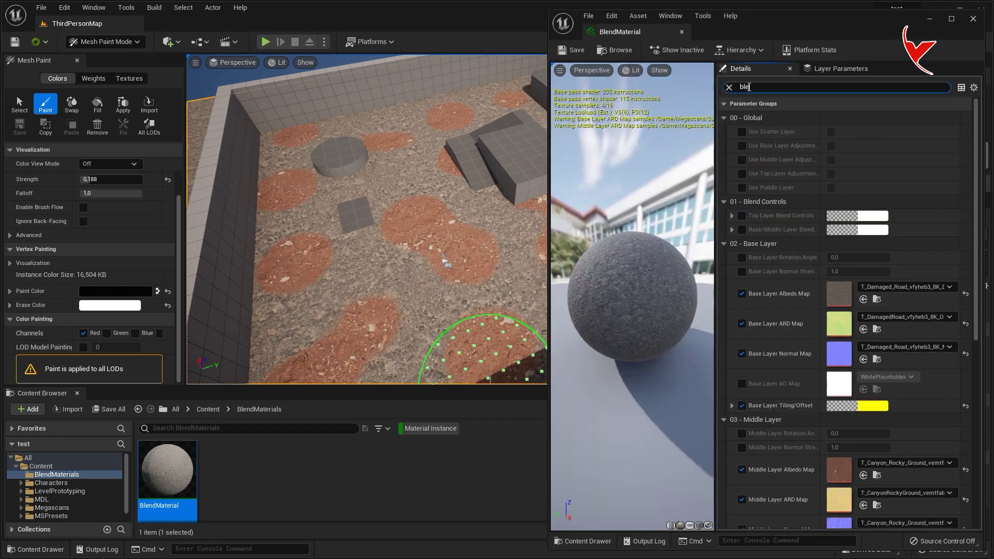
Step: Filter Details by 'end', enable the base/middle blend override, and set Blend Amount 10 and Blend Contrast 0.5
type("end")
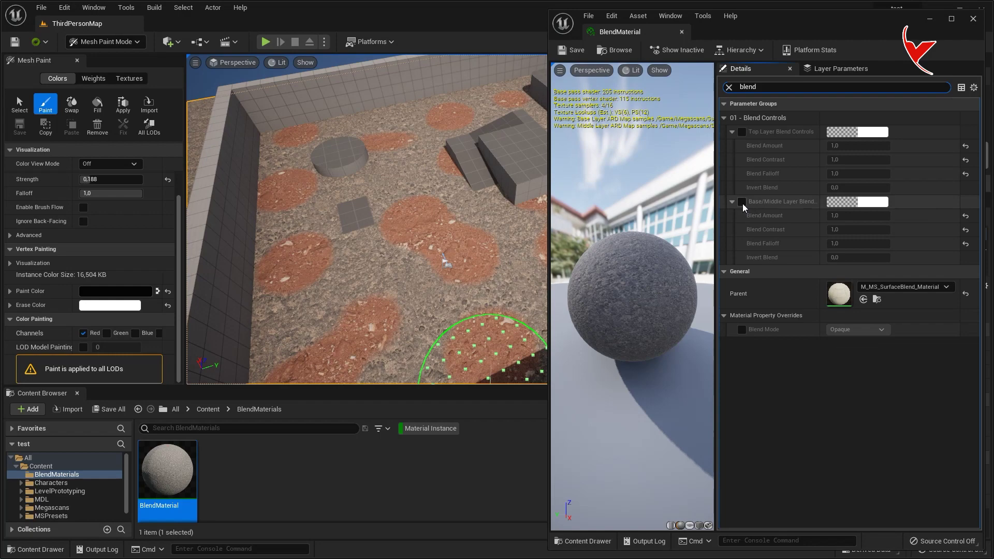
left_click(741, 202)
scroll(510, 290, "up", 5)
scroll(510, 290, "down", 5)
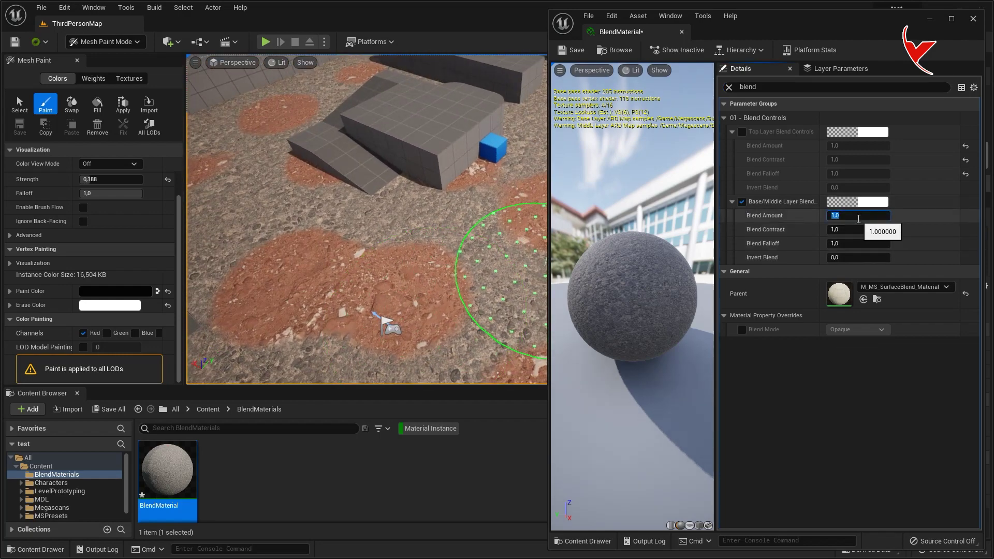
left_click(858, 216)
type("10")
key("Return")
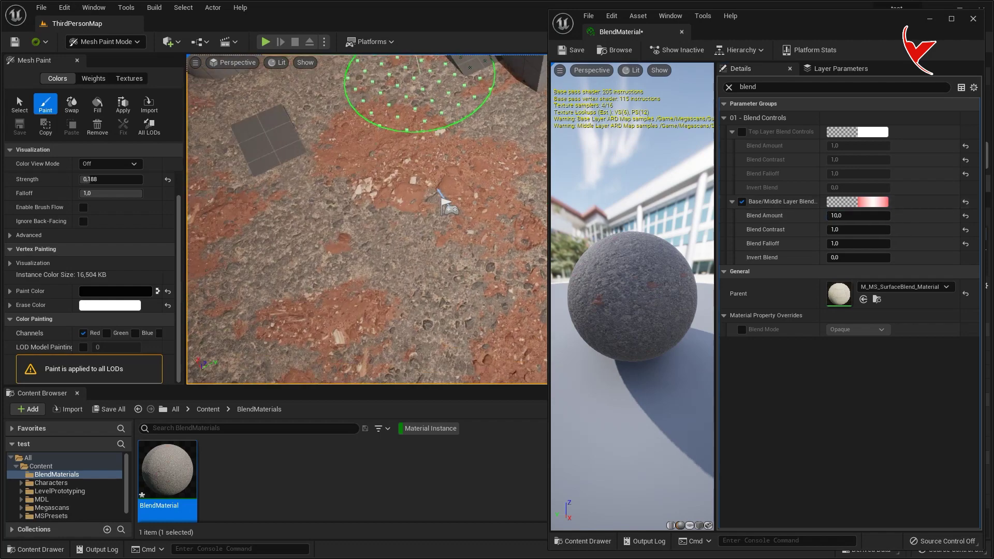
right_click_drag(393, 243, 412, 228)
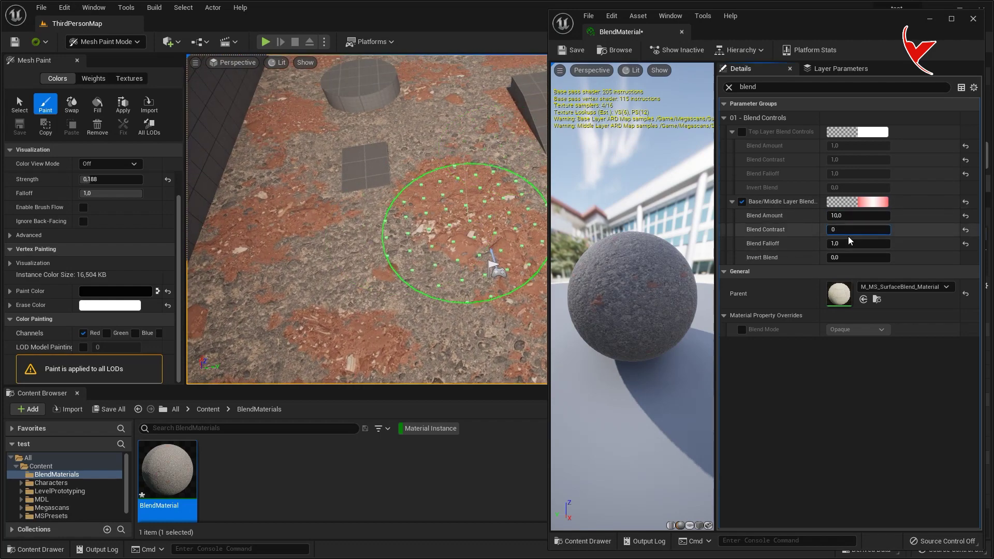
type(",5")
key("Return")
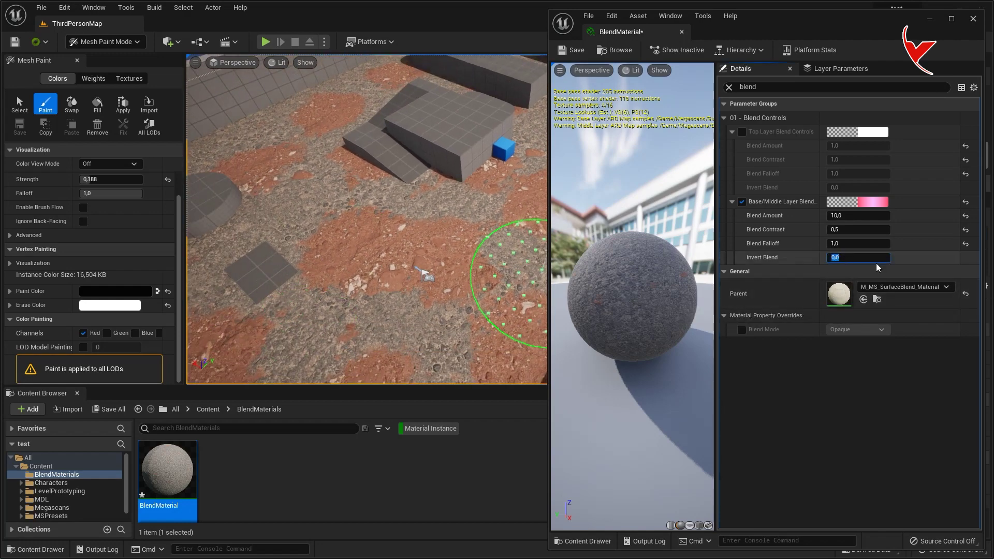
type("5")
Step: Set Invert Blend to 1,5 and start playing the level
key("Return")
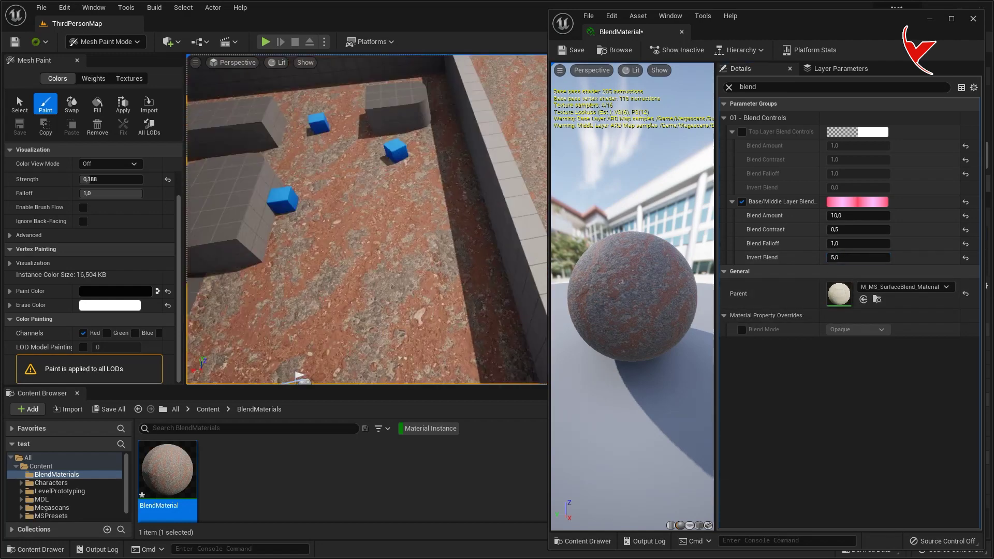
left_click(846, 259)
type("1,5")
key("Return")
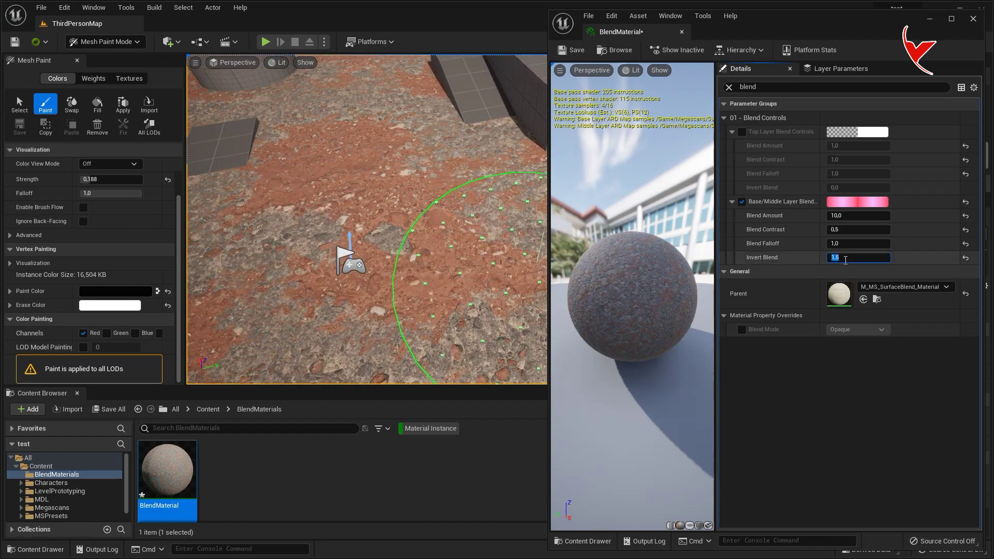
key("alt+p")
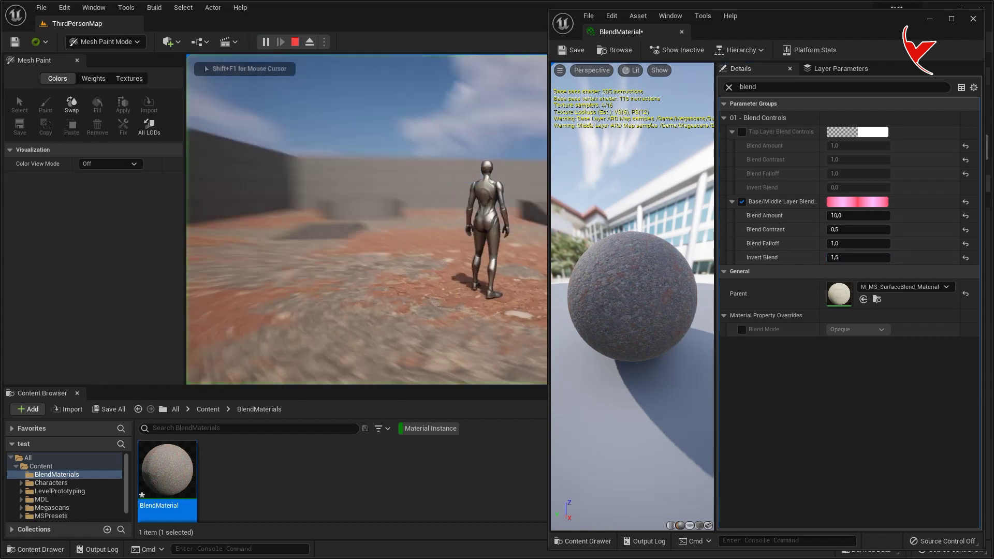
Step: Run the character across the floor and along the grey wall, then end the test run
key("w")
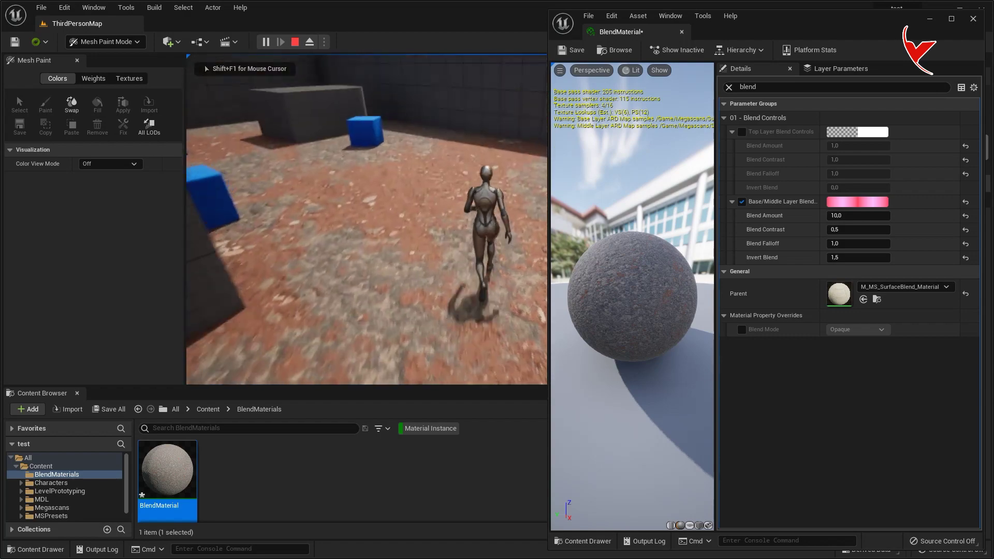
key("w")
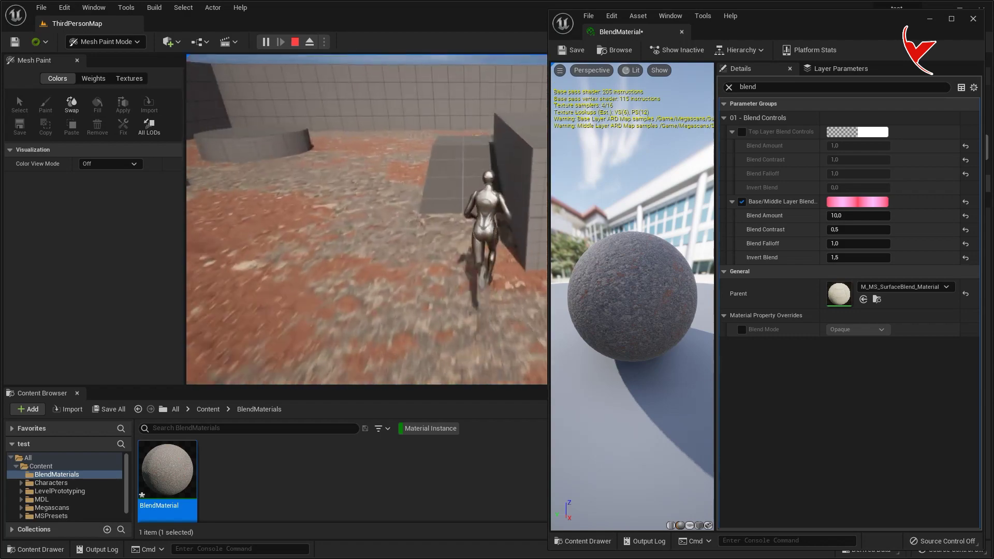
key("Escape")
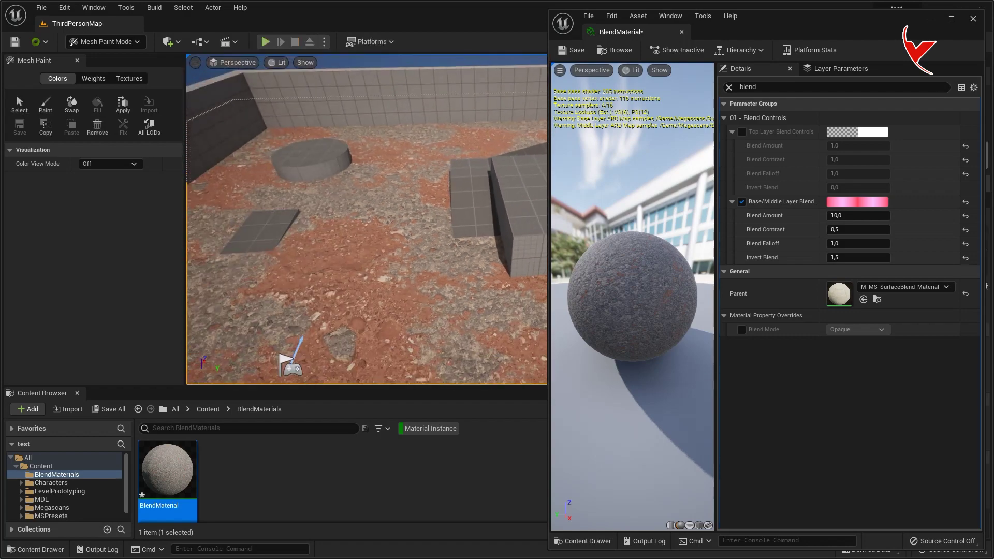
Step: Minimize the material editor and start vertex painting with white as the paint colour
left_click(930, 19)
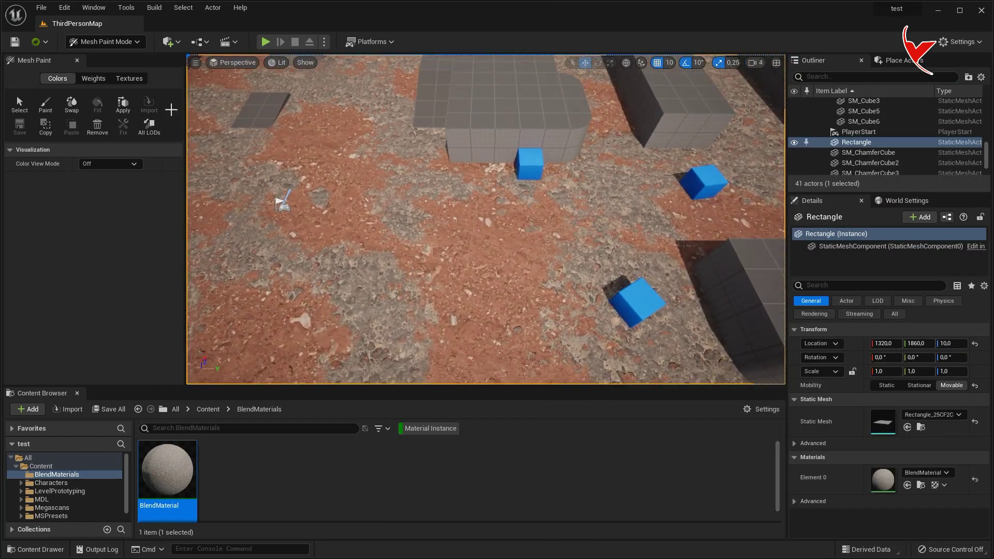
left_click(46, 104)
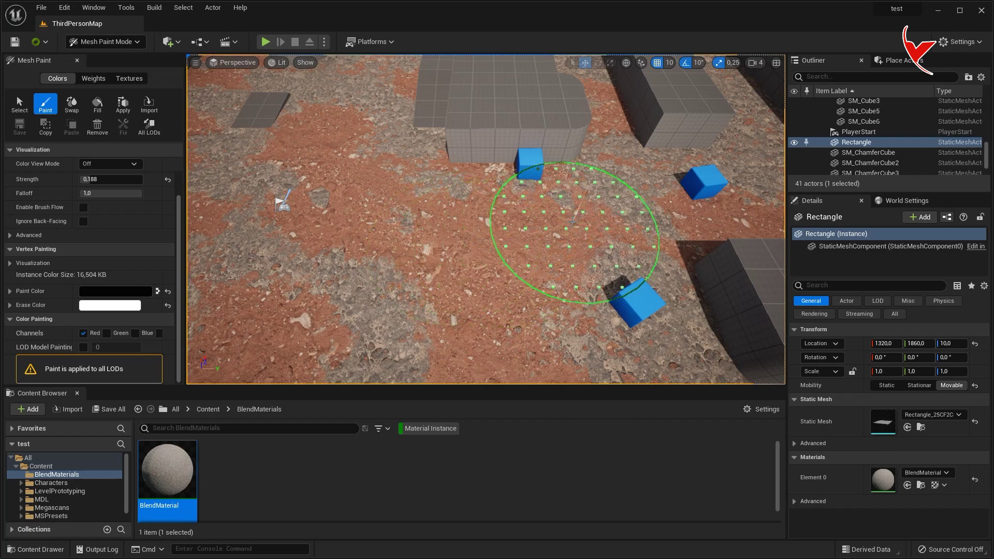
left_click(72, 103)
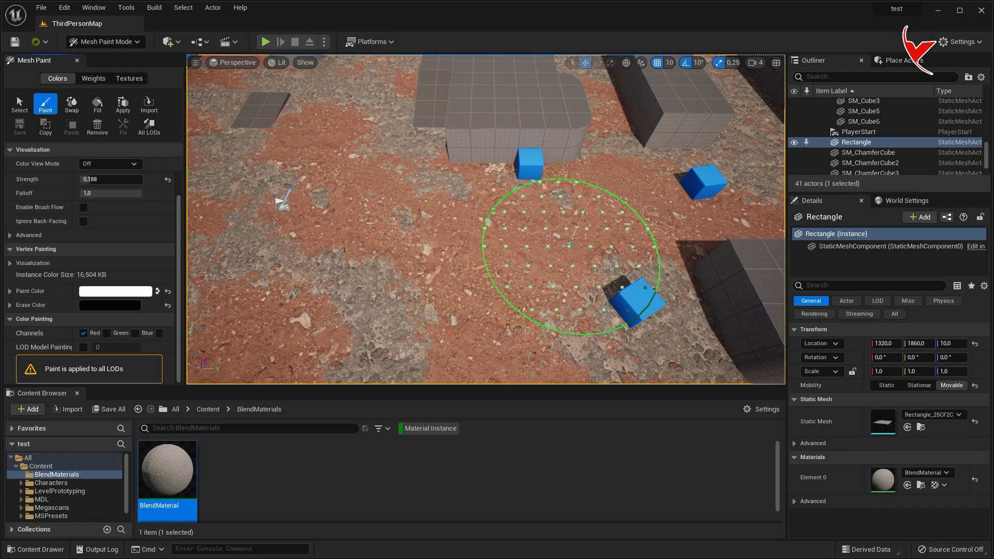
Step: Survey the floor, walls and blocks from several angles, then play the level again
right_click_drag(383, 228, 358, 299)
right_click_drag(450, 321, 507, 161)
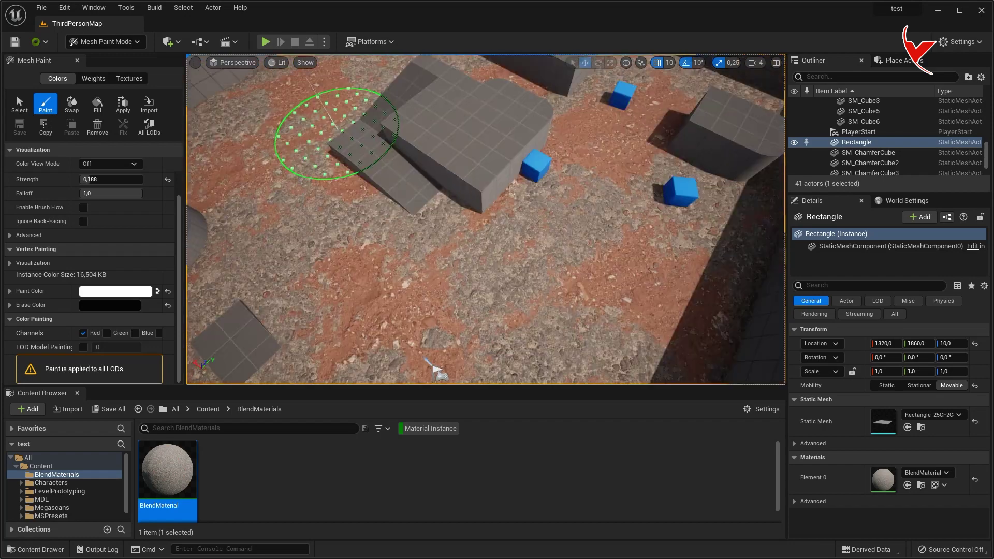
right_click_drag(317, 369, 419, 212)
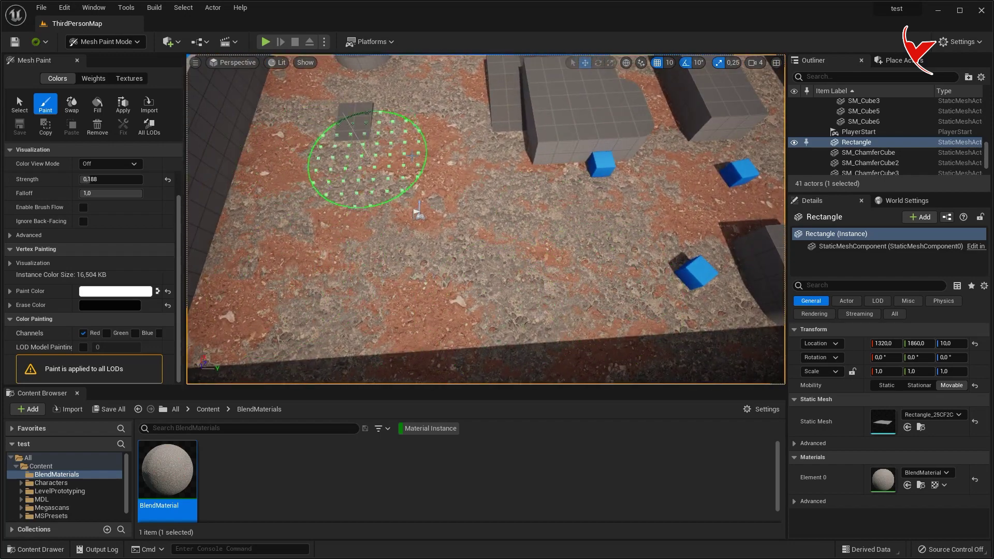
right_click_drag(418, 212, 426, 313)
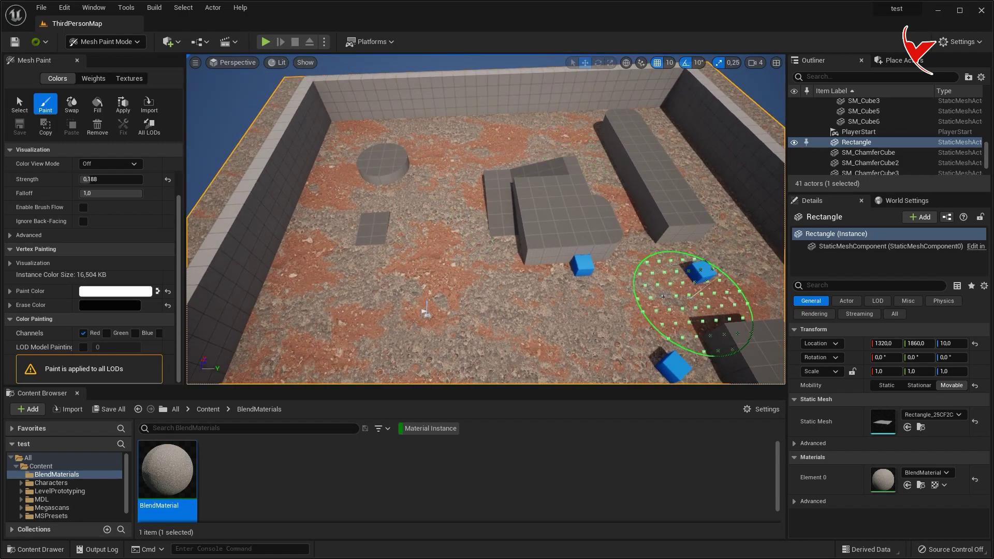
right_click_drag(663, 296, 421, 182)
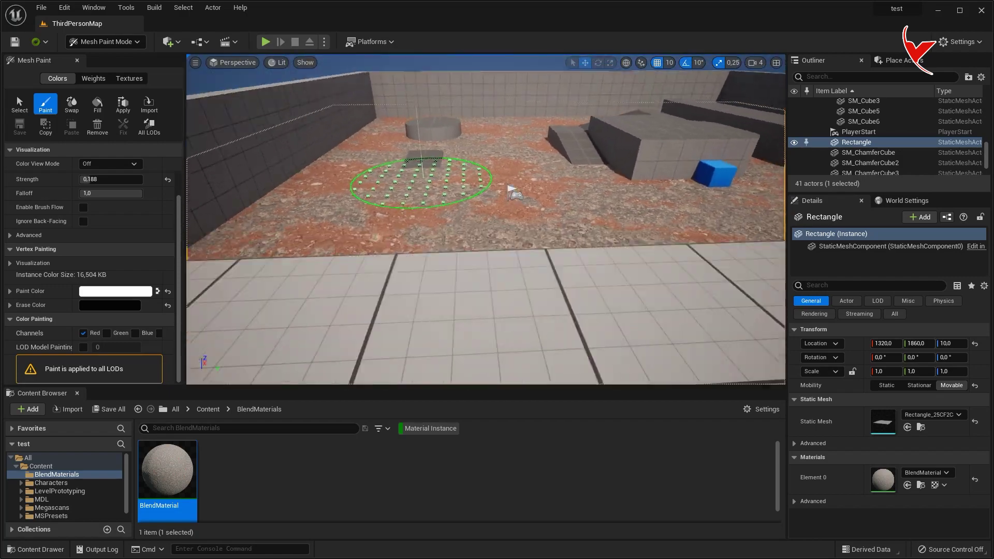
left_click(265, 41)
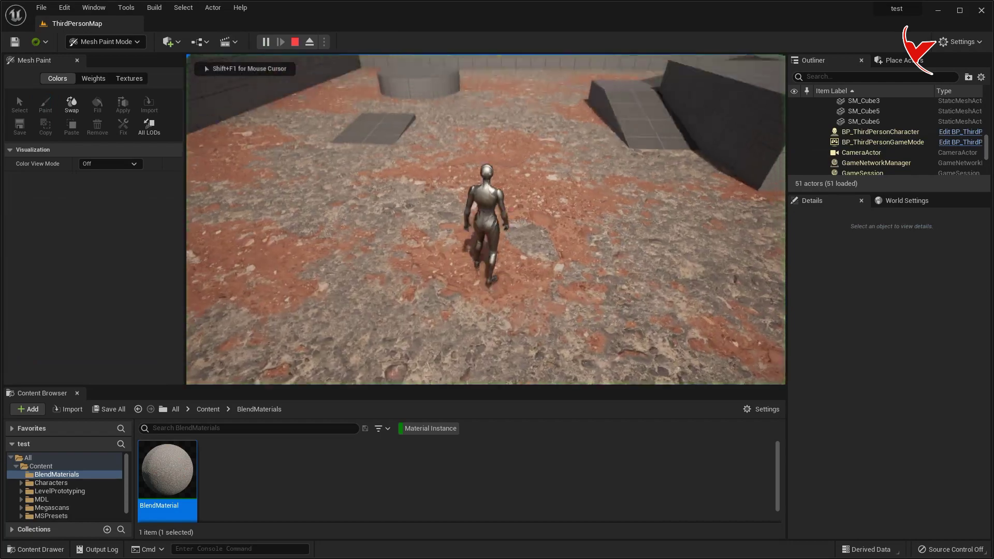
Step: Run the character to the grey blocks, jump, steer left across the floor, then stop the test
key("w")
key("space")
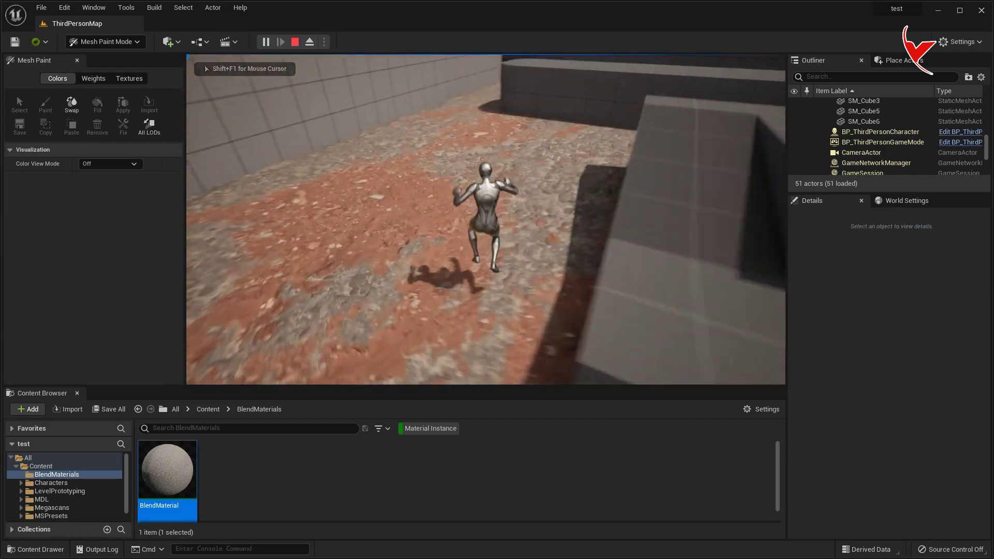
key("a")
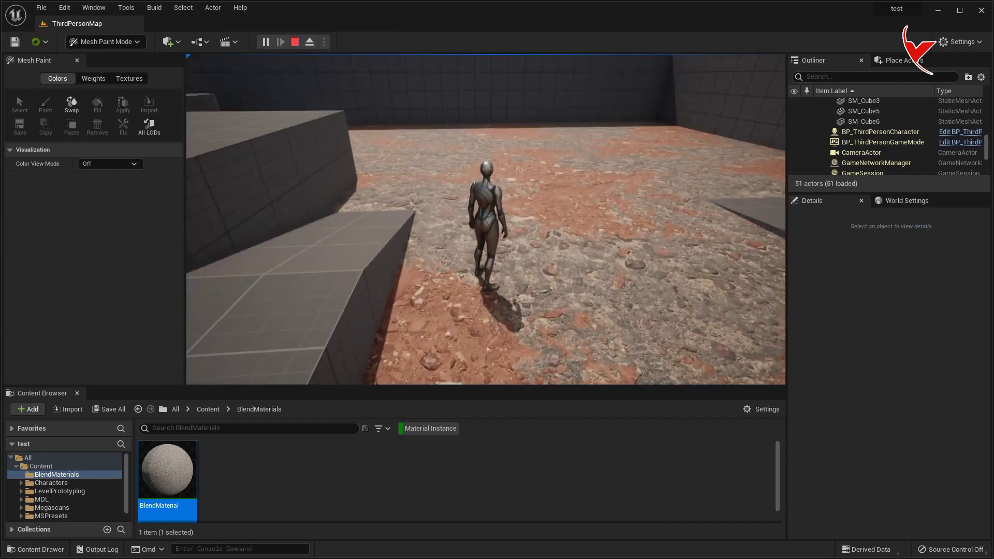
key("Escape")
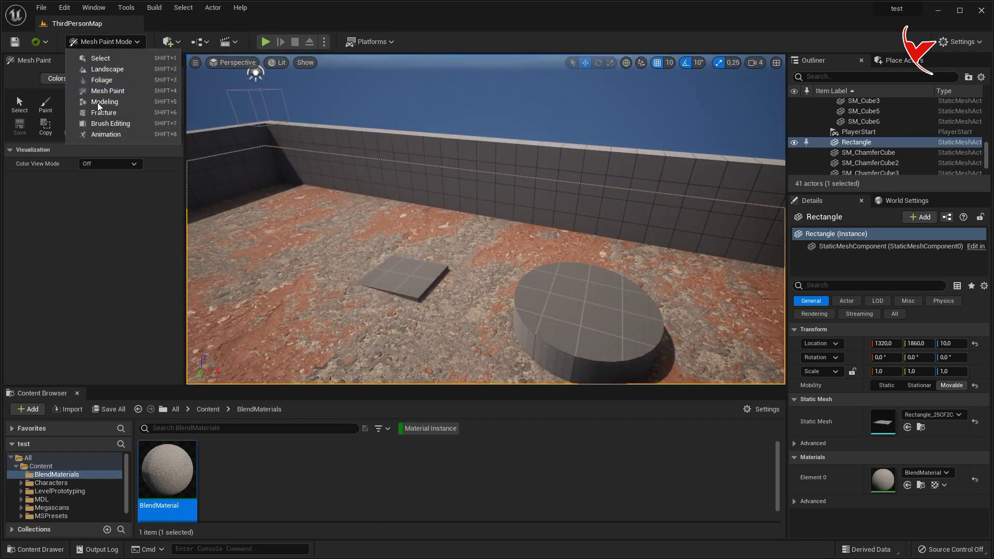
Step: In Modeling Mode, create a Box with depth 2800 and height 400 at the floor's back
left_click(104, 102)
left_click(23, 83)
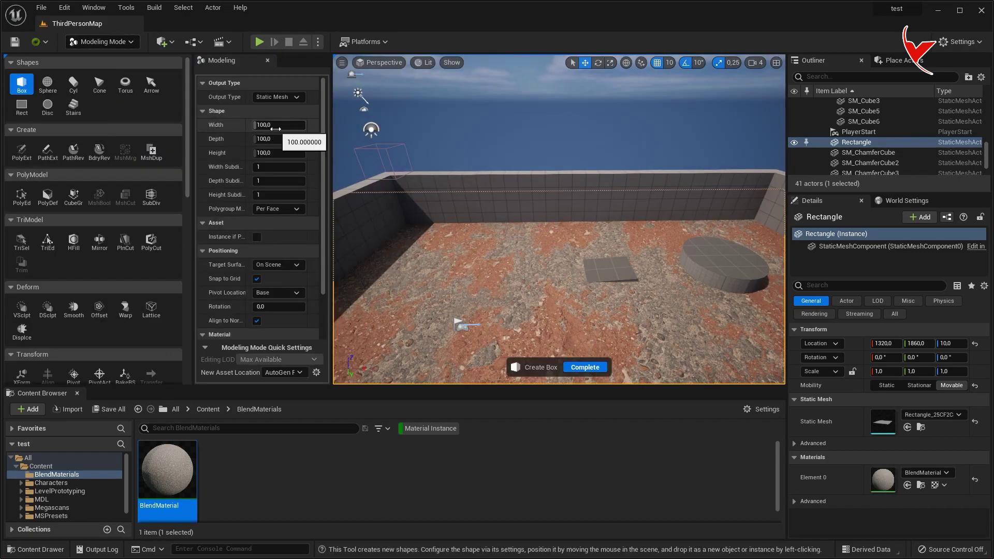
type("2800")
key("Tab")
type("400")
key("Return")
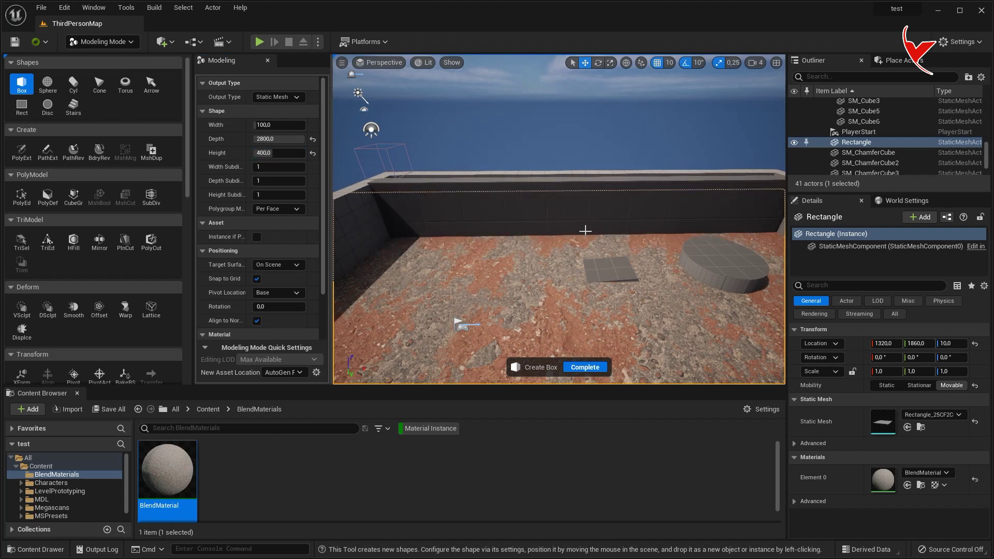
left_click(585, 230)
left_click(585, 367)
left_click(102, 41)
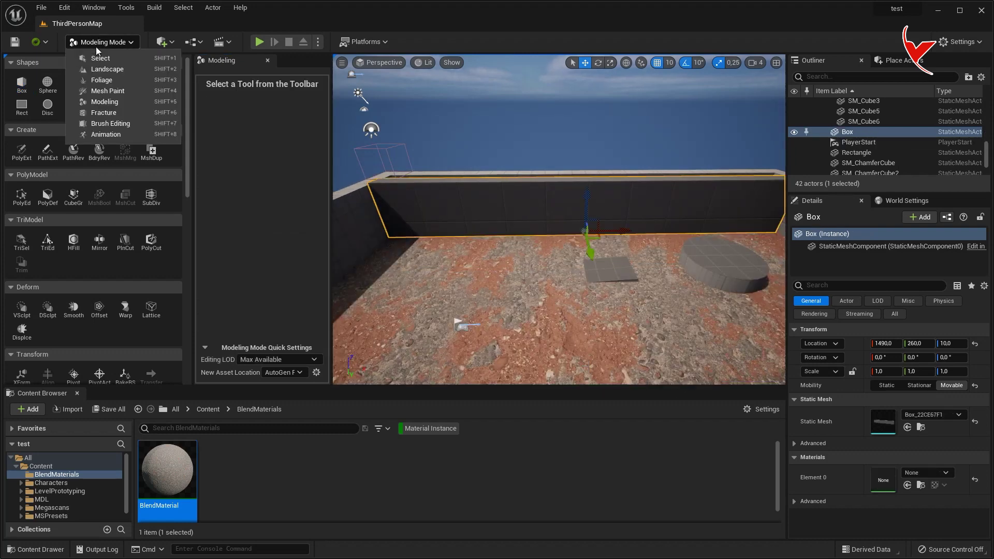
Step: Move the new box wall flush against the floor's back edge
left_click(98, 56)
left_click_drag(443, 259, 433, 253)
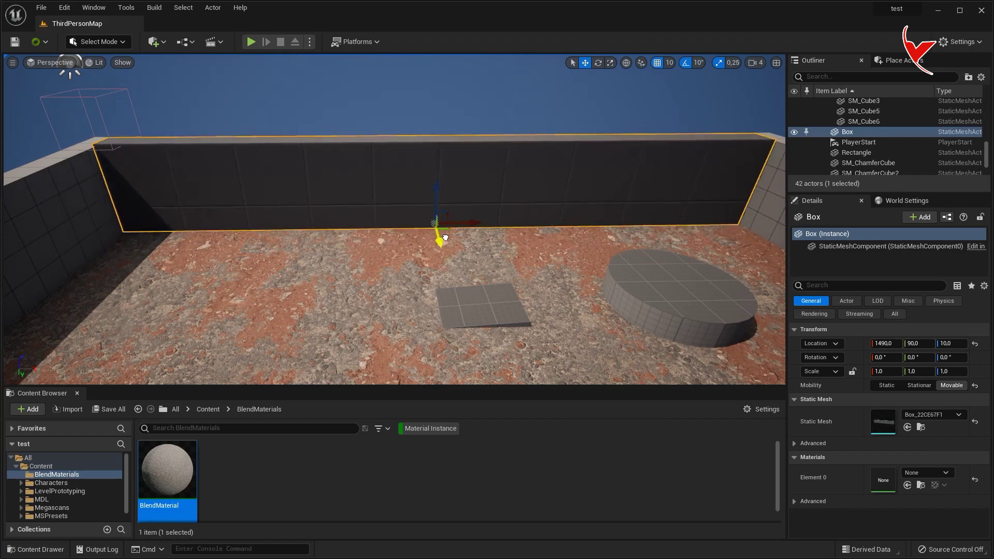
scroll(390, 256, "down", 3)
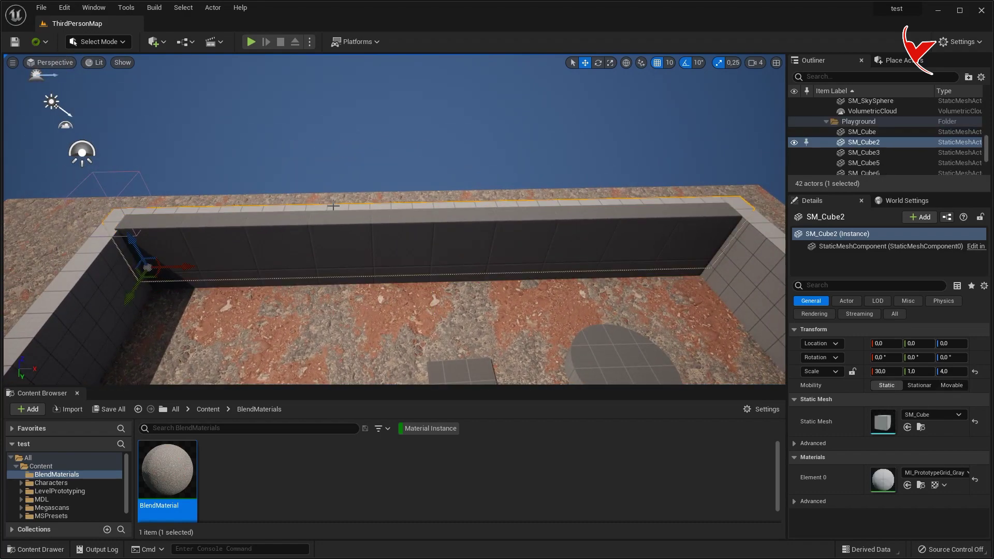
left_click_drag(432, 303, 431, 292)
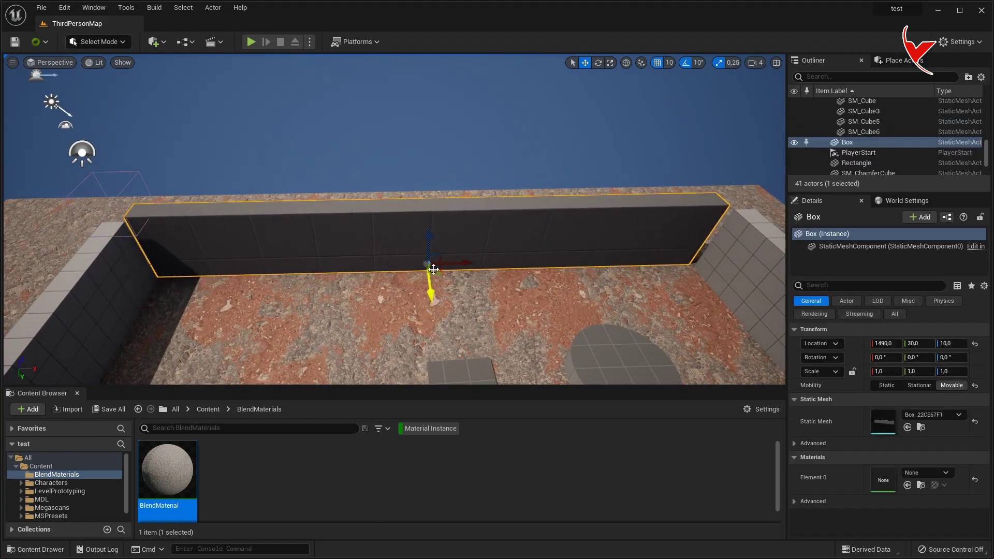
Step: Duplicate BlendMaterial as BlendMaterial1 and assign it to the new wall
right_click(178, 473)
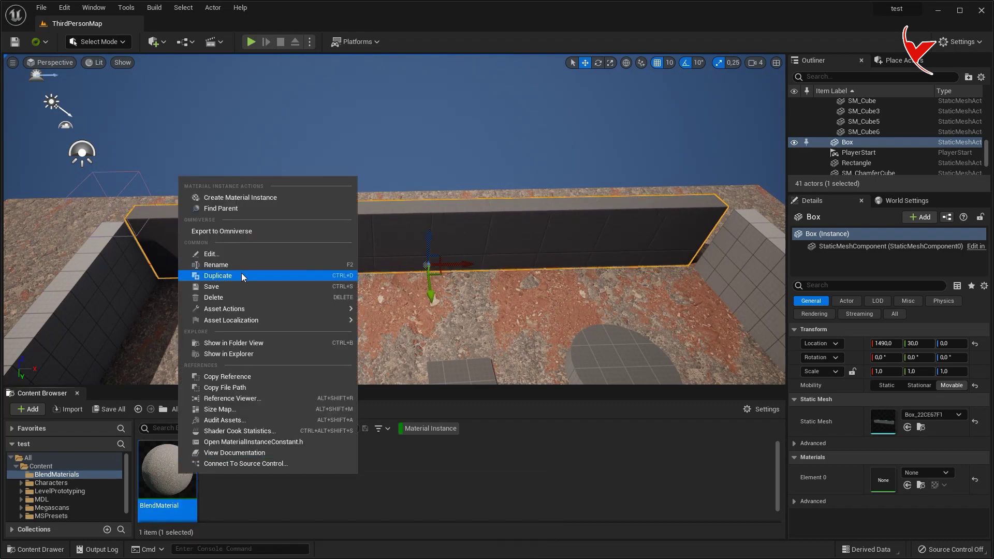
left_click(225, 280)
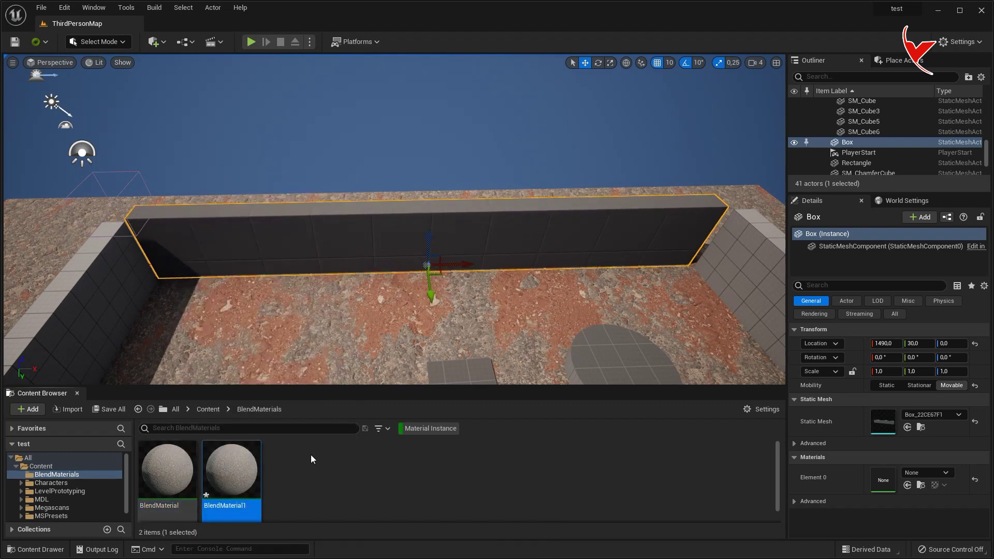
left_click(907, 486)
Step: Delete the right-hand grey arena wall
scroll(394, 259, "down", 5)
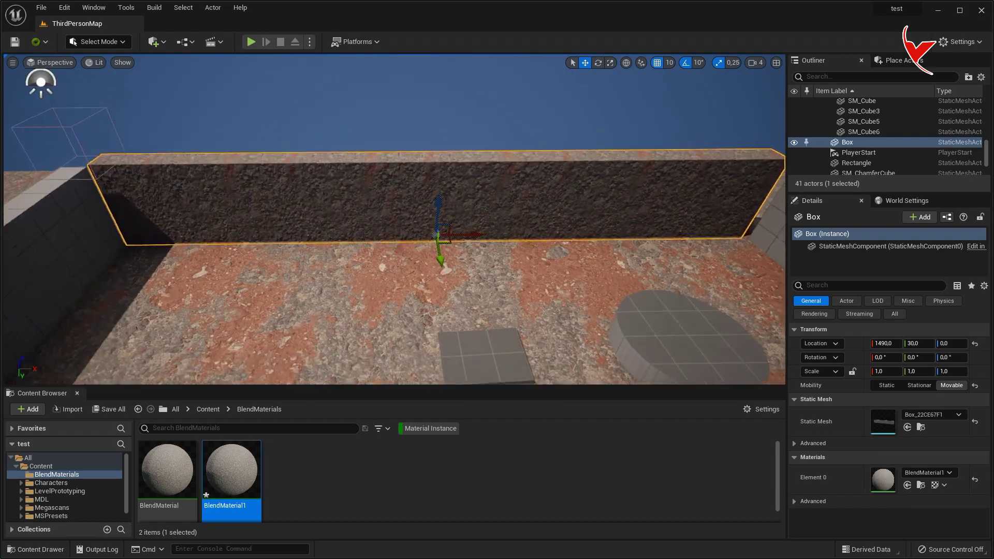
right_click_drag(576, 236, 577, 237)
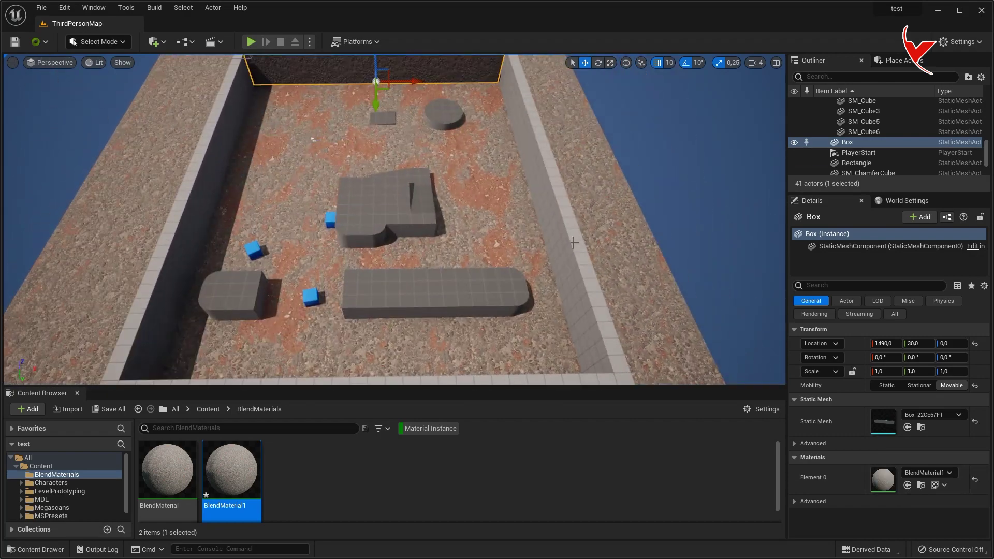
left_click(576, 237)
key("Delete")
Step: Delete the left-hand wall and the Third Person Template text, keeping the front wall
left_click(215, 211)
key("Delete")
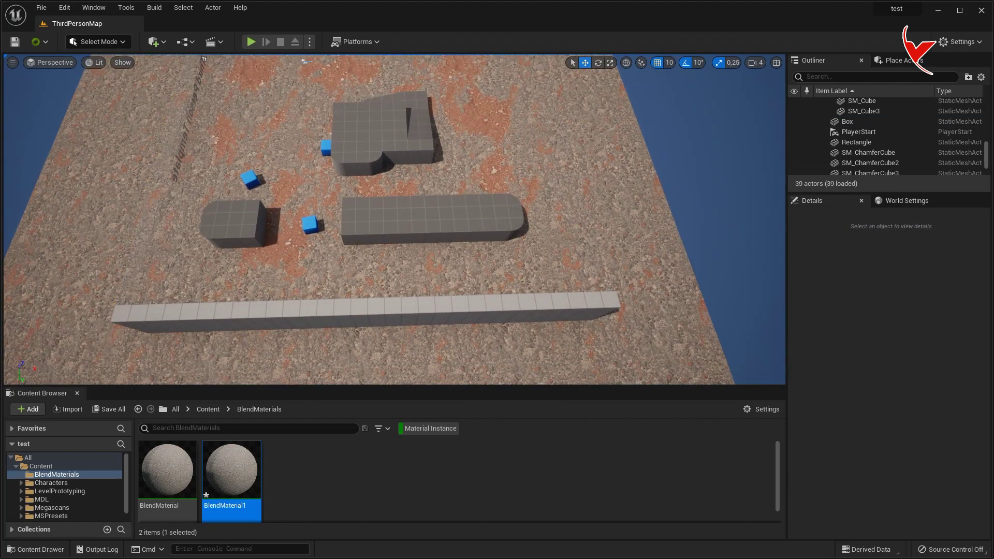
key("Delete")
left_click(373, 222)
left_click(203, 191)
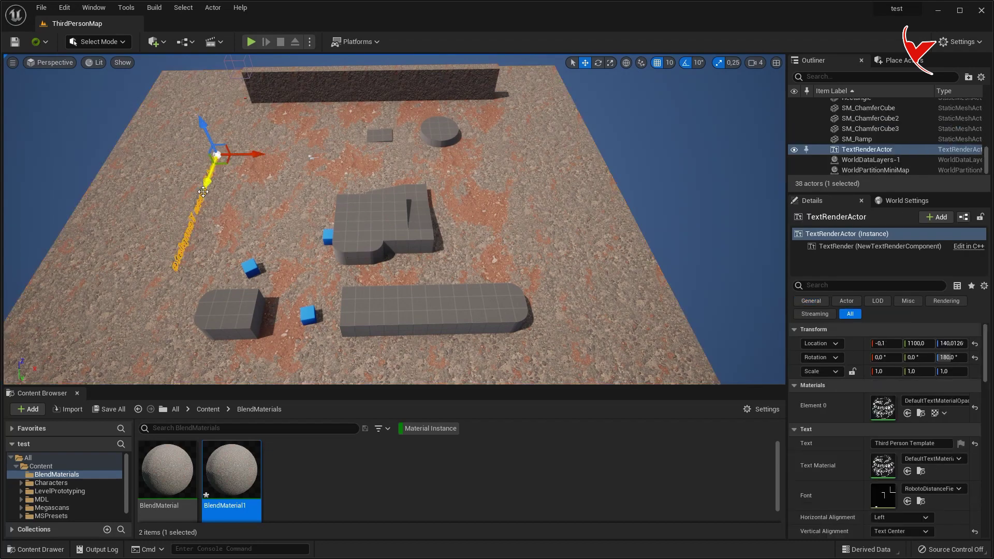
key("Delete")
key("ctrl+z")
key("ctrl+z")
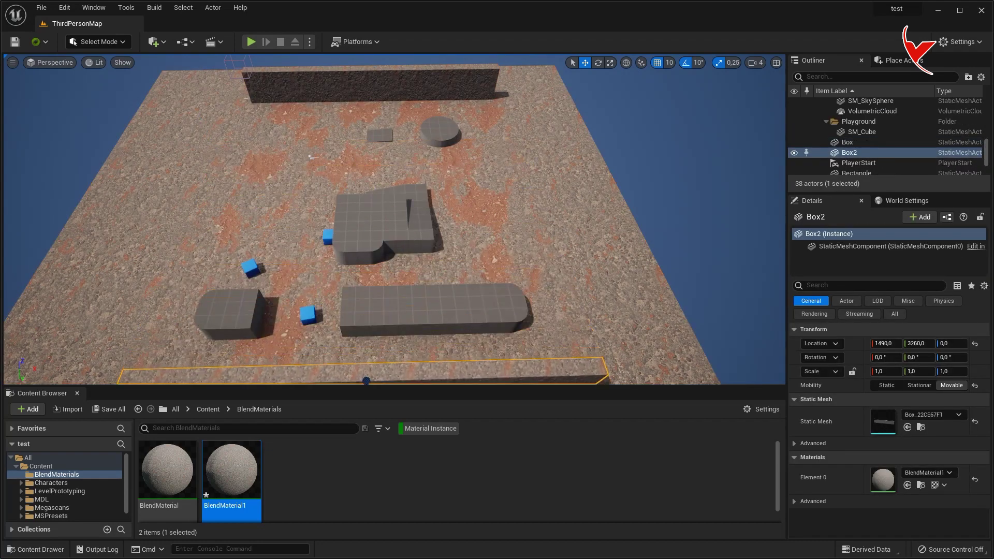
Step: Copy the back wall, rotate the copy 90 degrees, and move it to the left side
left_click(315, 96)
left_click_drag(425, 101, 291, 101, "alt")
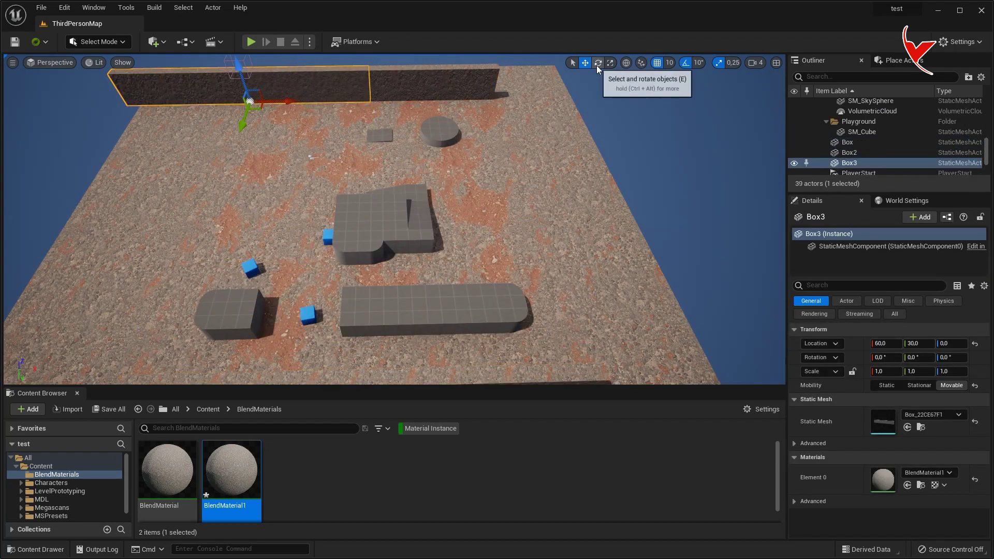
mouse_move(266, 136)
left_mouse_down()
mouse_move(275, 102)
mouse_move(238, 173)
left_mouse_up()
key("w")
mouse_move(238, 173)
right_mouse_down()
mouse_move(565, 61)
mouse_move(337, 142)
right_mouse_up()
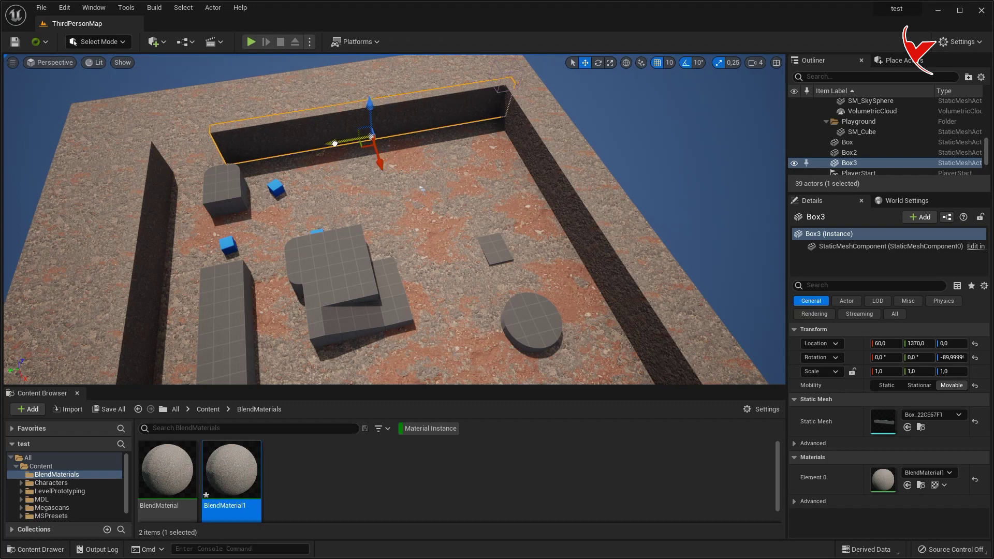
left_click_drag(334, 143, 280, 152)
Step: Scale the side wall to 1.25 times its length and align it with the floor edge
left_click(610, 63)
left_click_drag(356, 140, 337, 144)
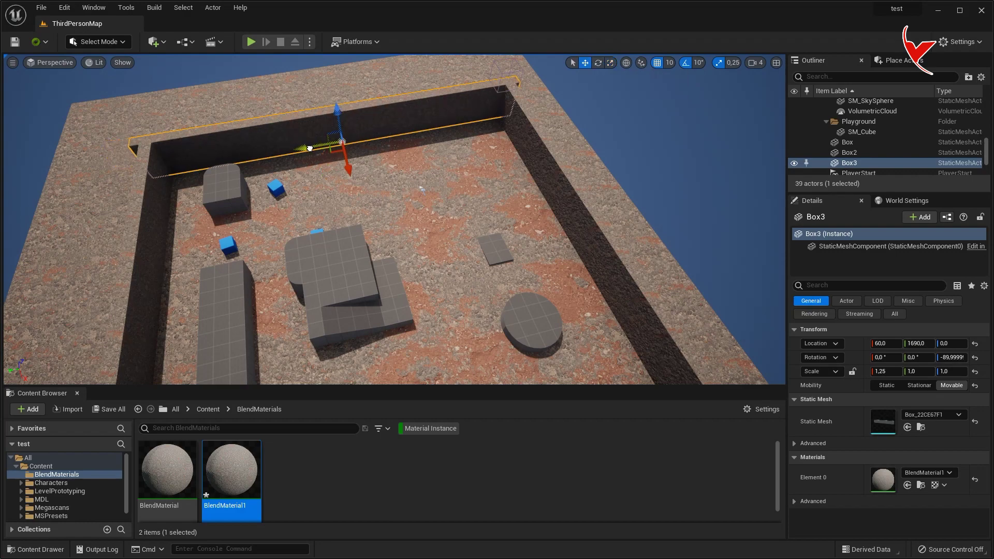
left_click_drag(353, 167, 358, 181)
mouse_move(394, 218)
right_mouse_down()
mouse_move(363, 197)
mouse_move(383, 217)
right_mouse_up()
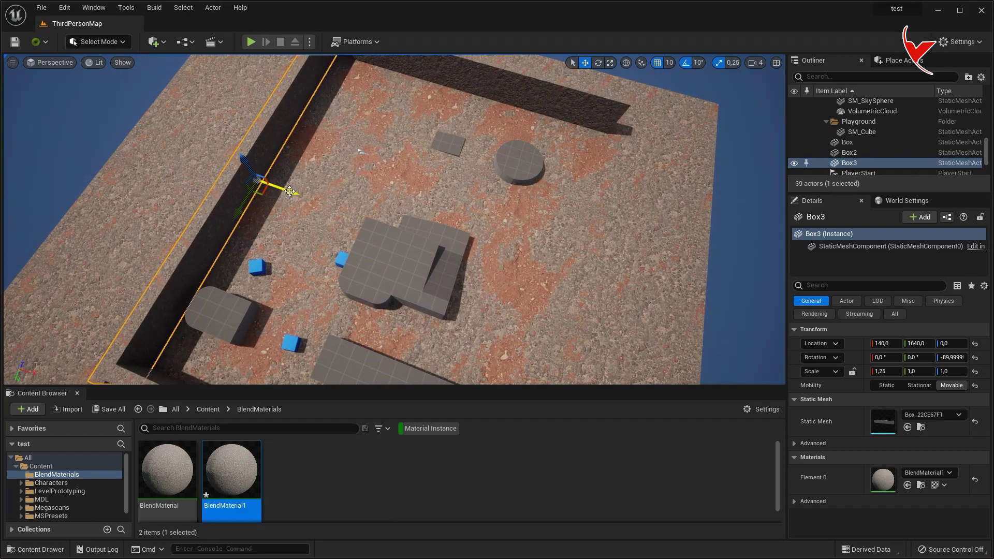
Step: Copy the side wall to the opposite floor edge and briefly play-test the enclosed room
left_click_drag(290, 192, 596, 290, "alt")
mouse_move(595, 290)
right_mouse_down()
mouse_move(603, 234)
mouse_move(421, 107)
right_mouse_up()
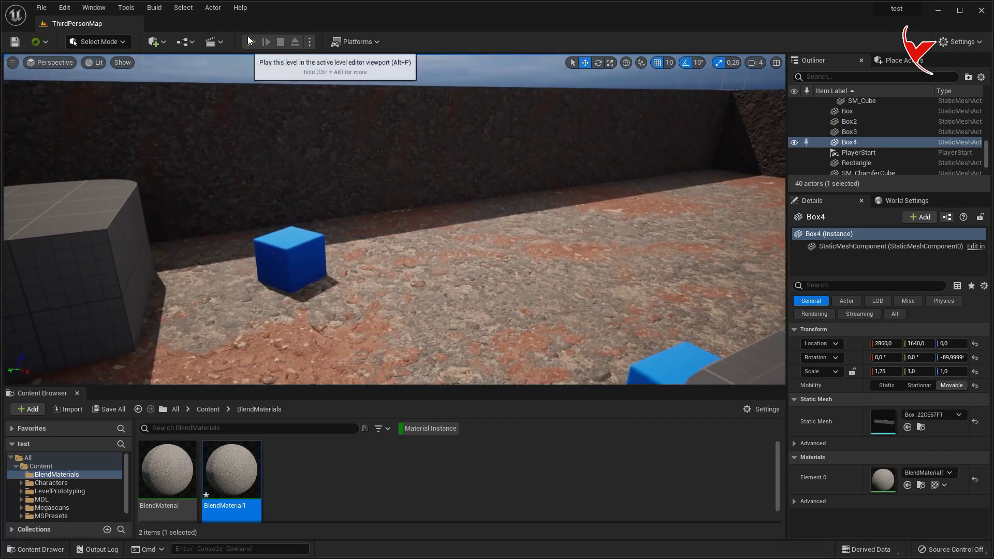
left_click(247, 41)
key("Escape")
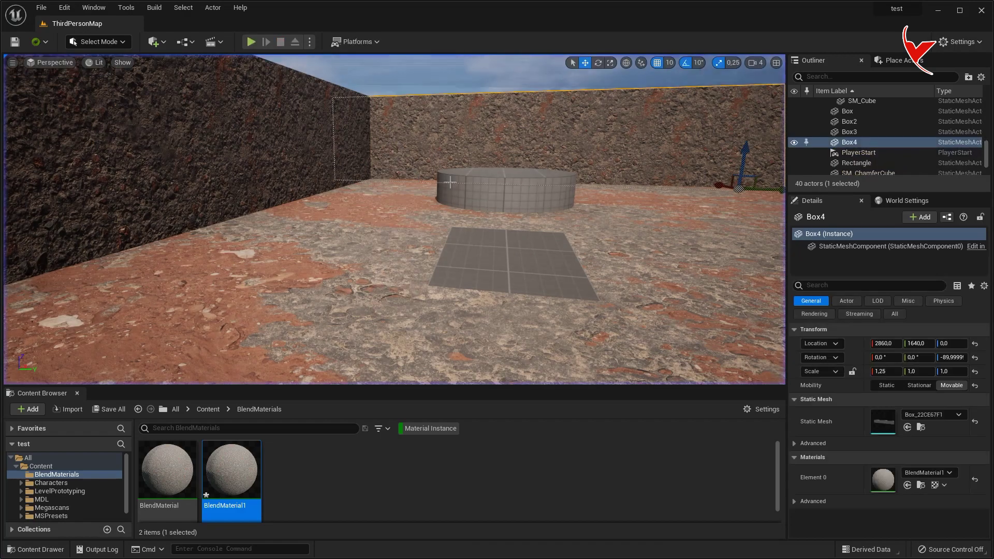
right_click_drag(450, 181, 512, 217)
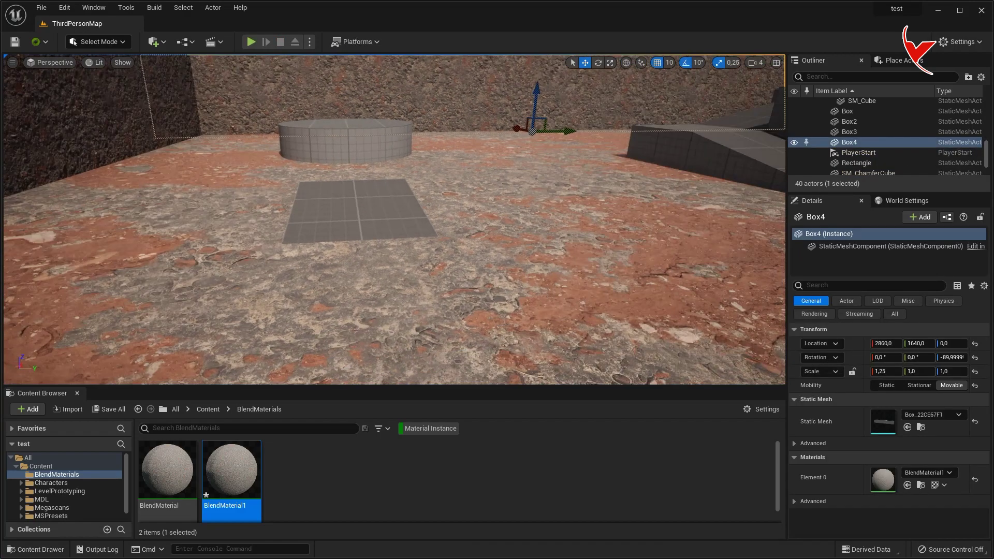
double_click(231, 471)
Step: In Quixel Bridge, search for 'Blood' and add a blood stain decal to the project
left_click(155, 41)
left_click(186, 83)
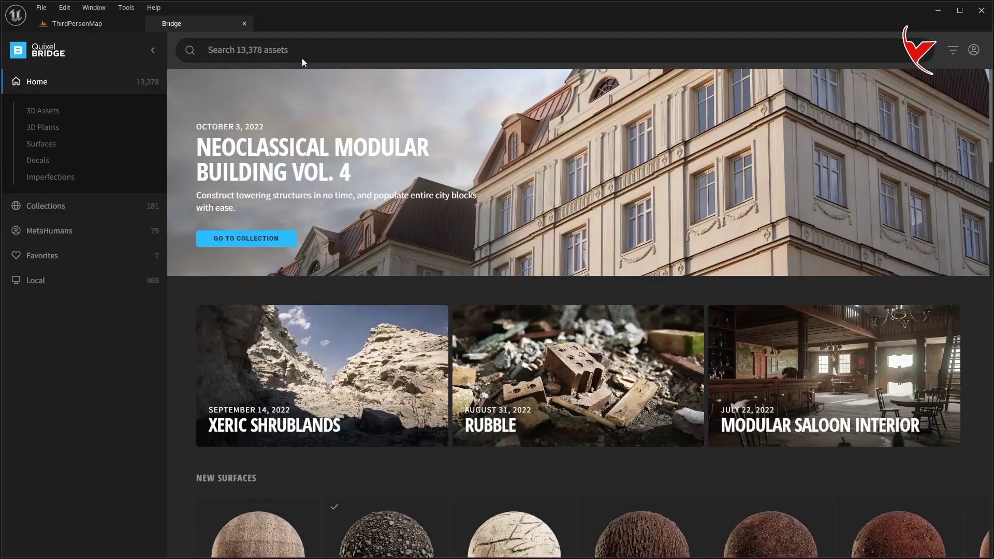
type("blod")
key("Return")
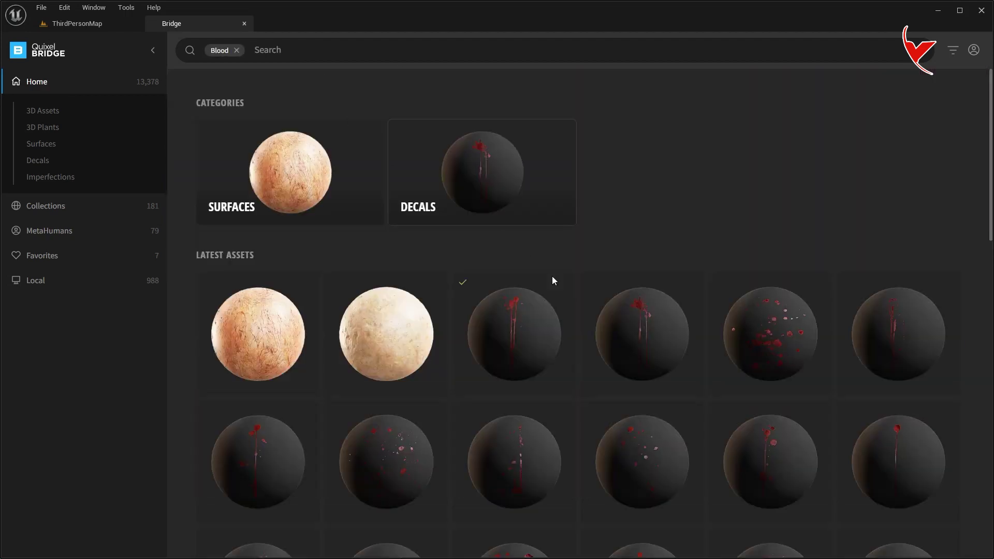
scroll(554, 286, "down", 2)
left_click(566, 231)
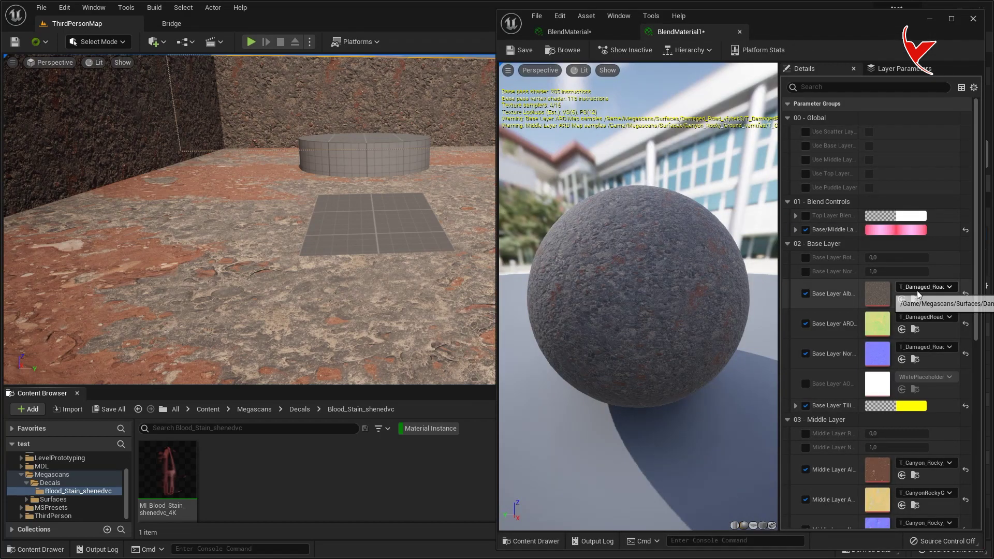
Step: Set Middle Layer Albedo and Middle Layer Normal to the T_Blood_Stain colour and normal textures
scroll(919, 294, "down", 2)
left_click(922, 431)
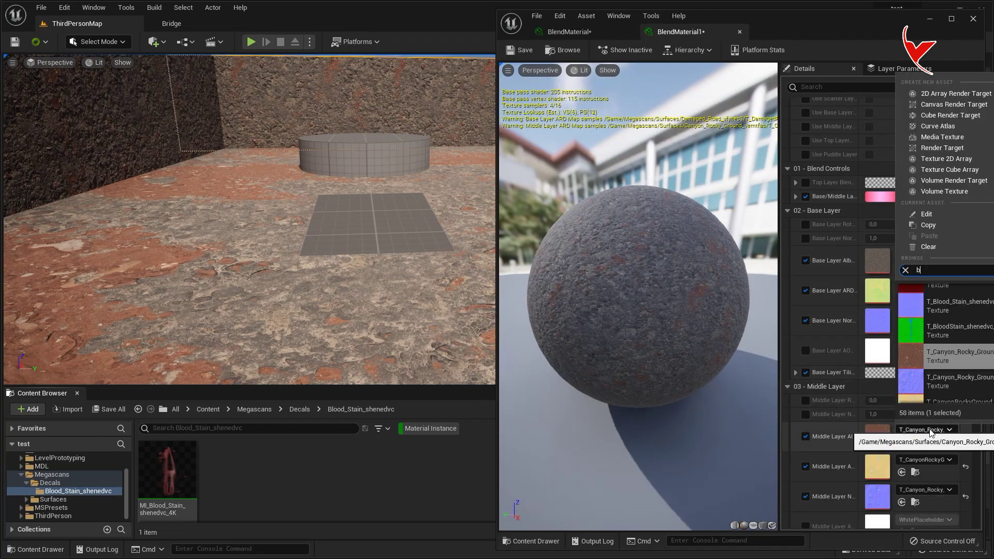
left_click(952, 305)
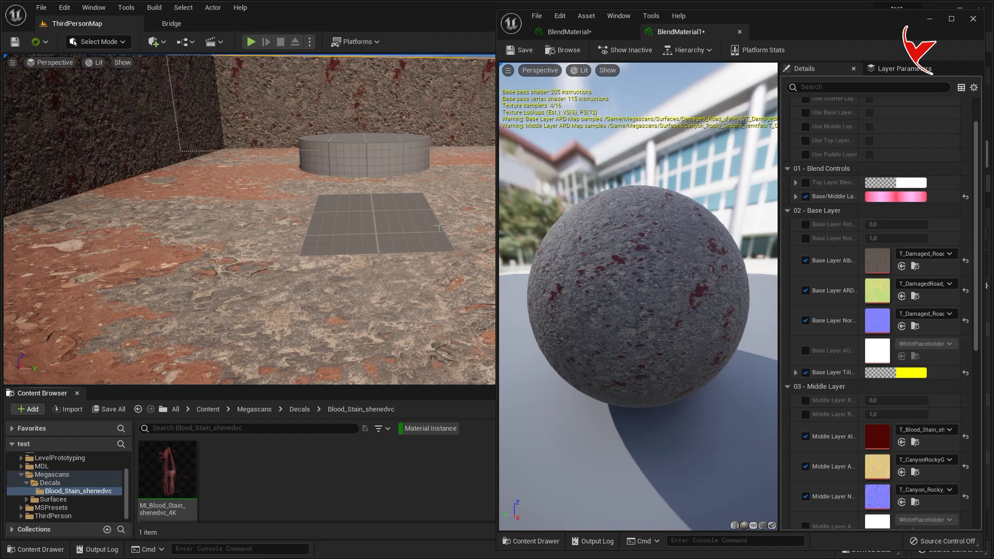
left_click(920, 491)
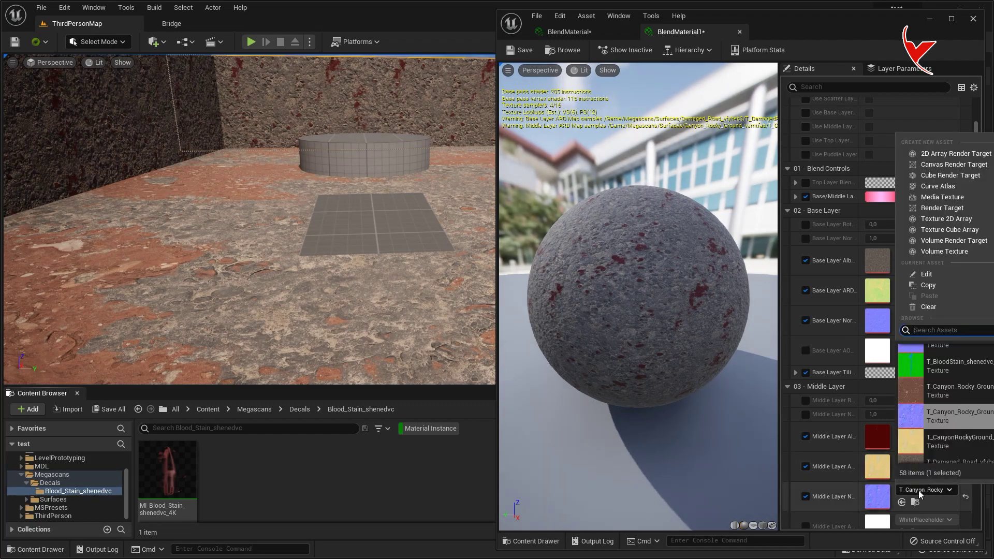
type("bl")
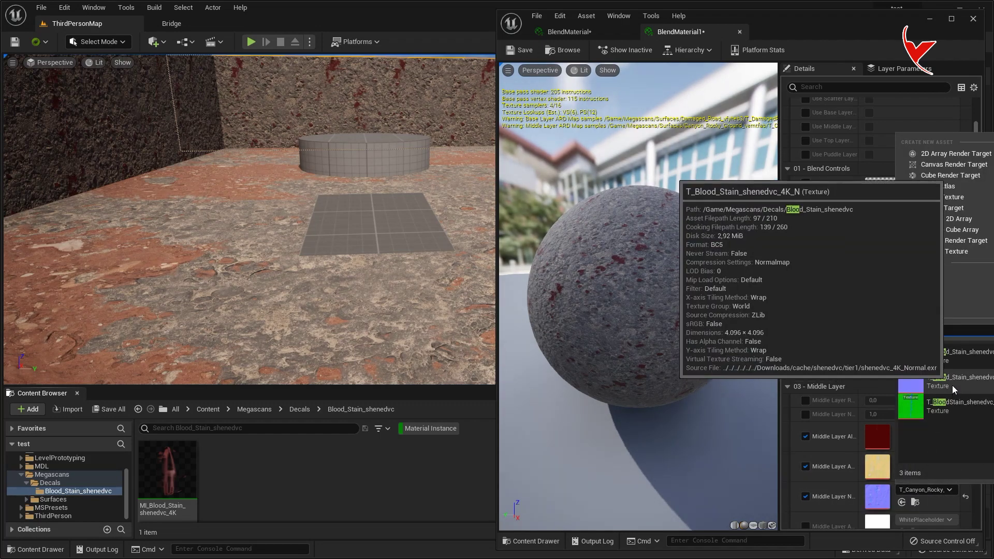
left_click(952, 385)
left_click(252, 41)
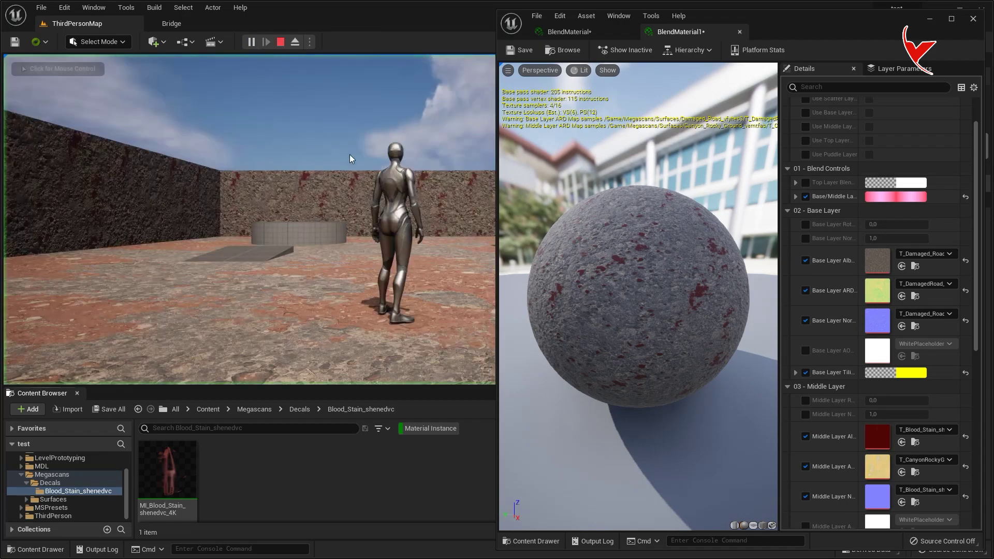
key("w")
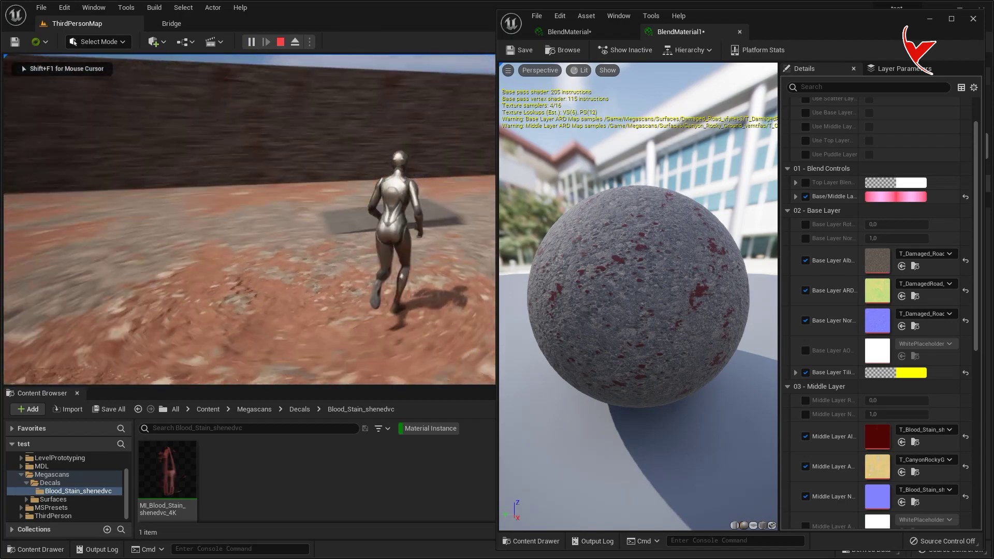
key("w")
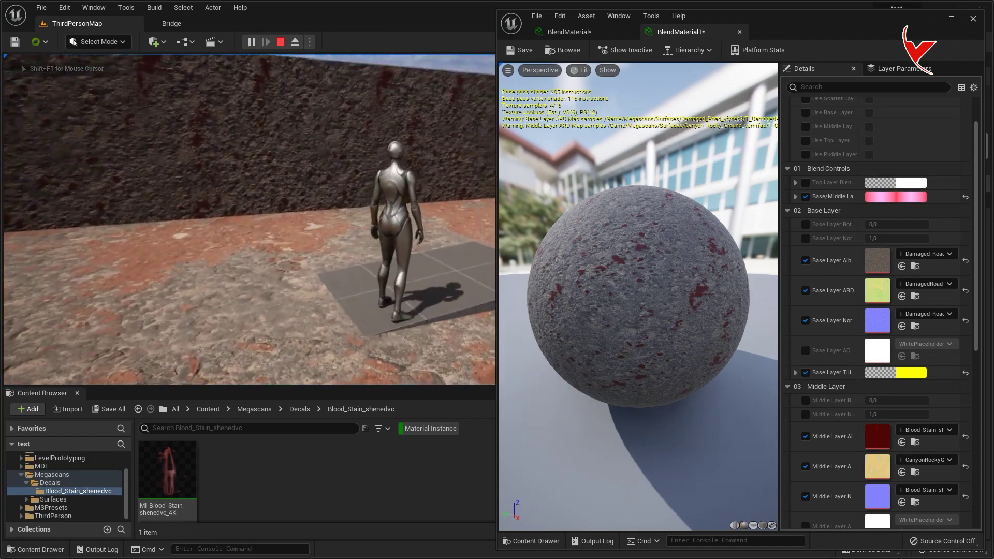
key("Escape")
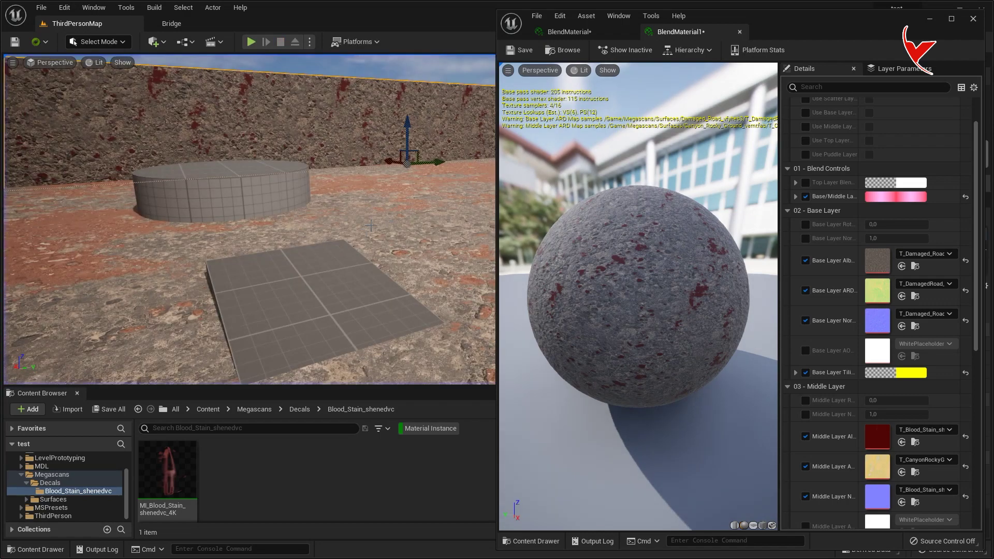
scroll(922, 306, "down", 2)
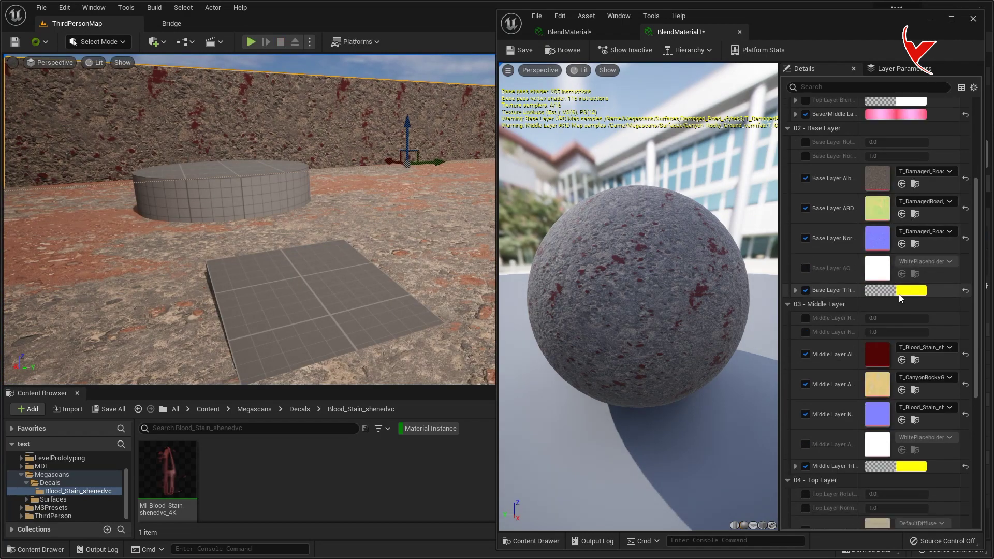
Step: Set BlendMaterial1's base/middle Blend Falloff and top layer Blend Amount to 0
scroll(835, 103, "up", 5)
type("blen")
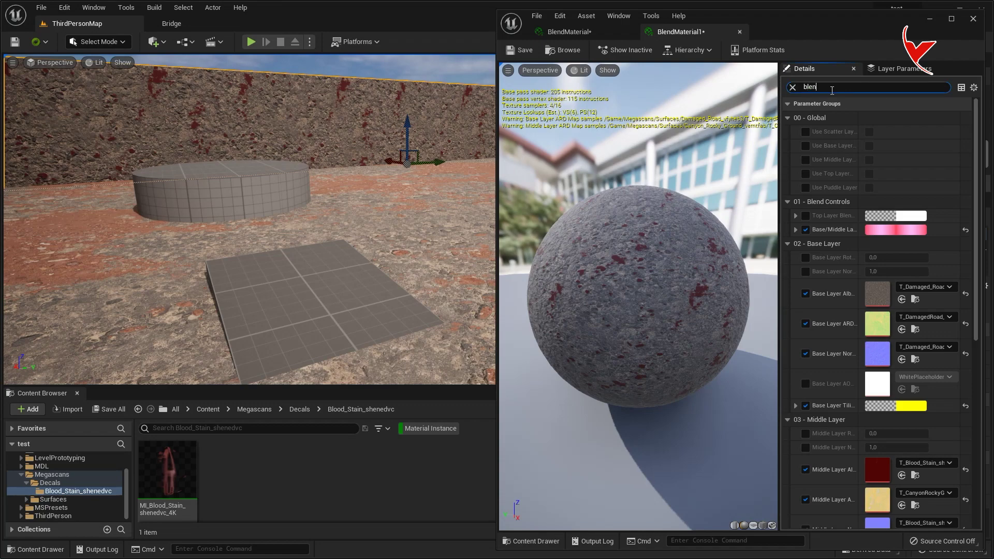
type("d")
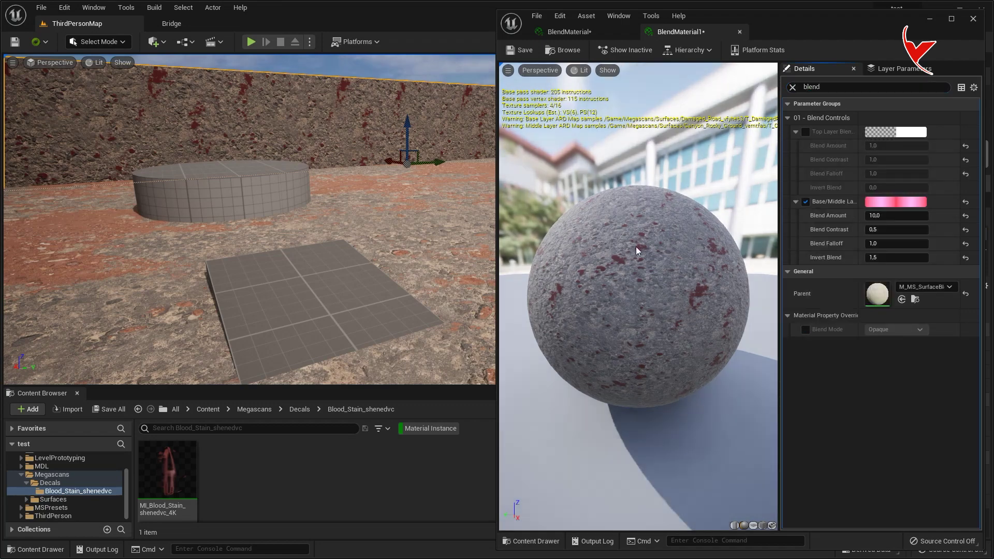
type("0")
key("Return")
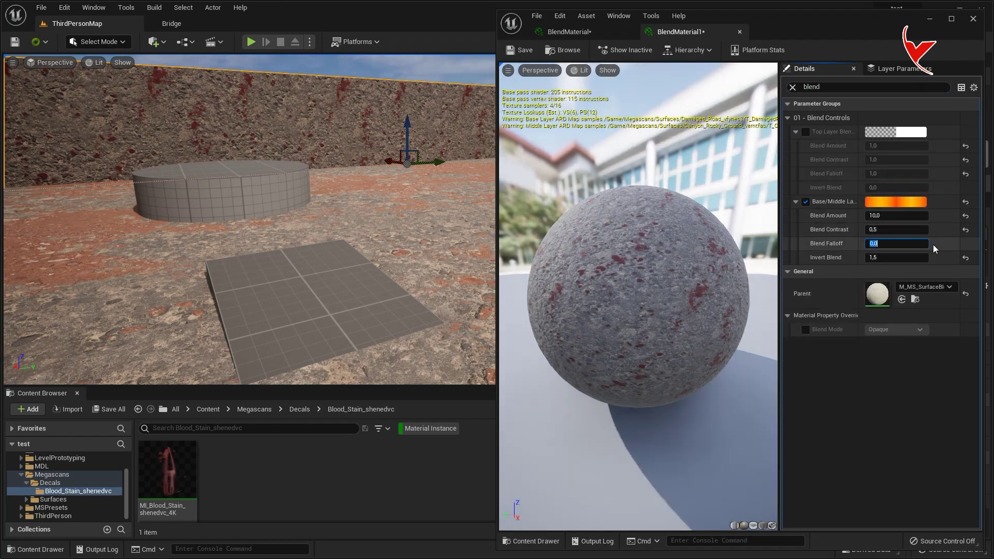
right_click_drag(248, 217, 228, 223)
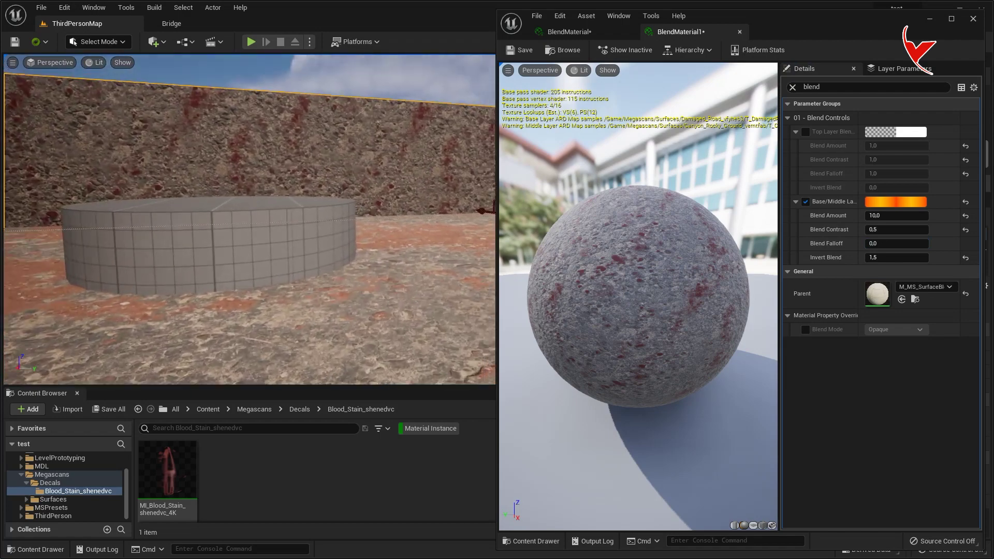
key("ctrl+z")
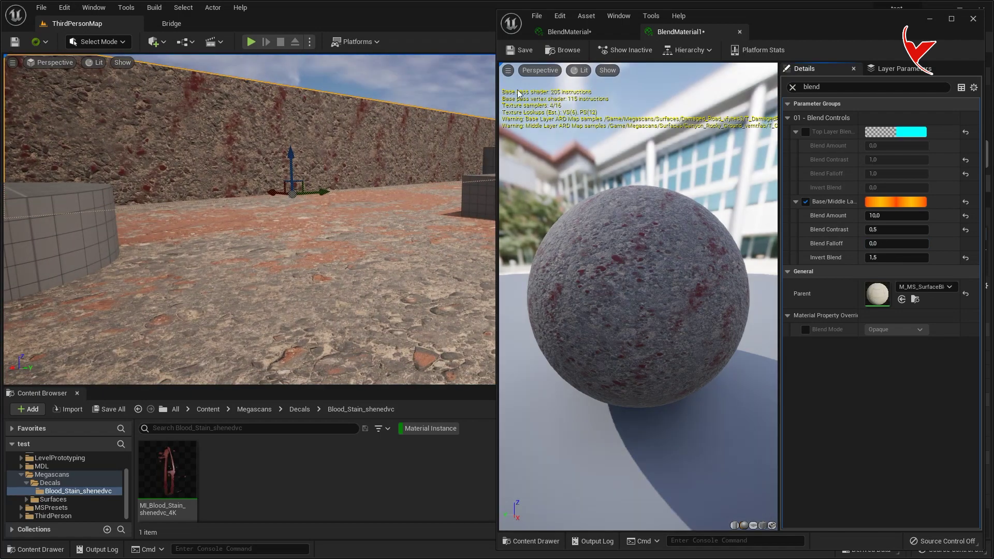